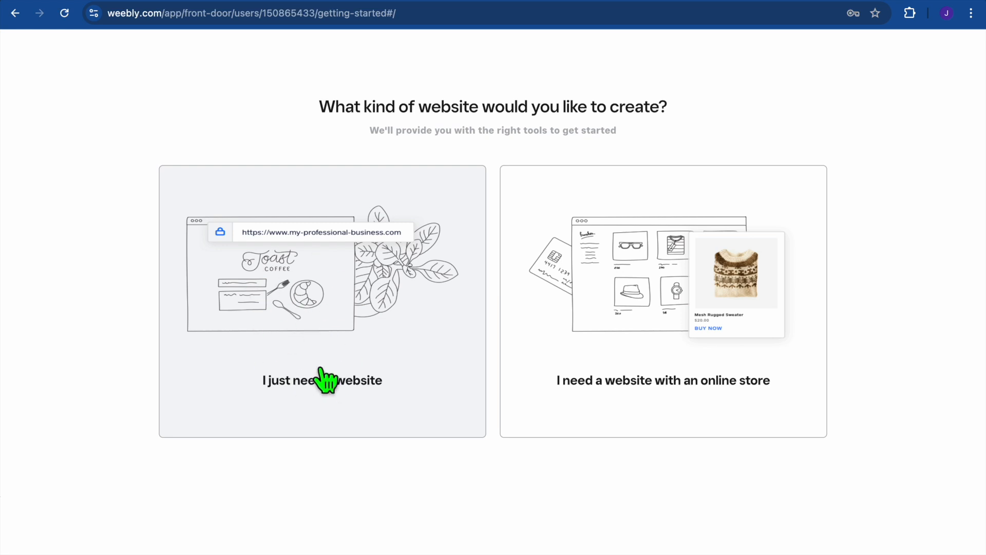
# - Choose a plain website without an online store and browse the Business, Portfolio, Personal and Blog themes
pyautogui.click(329, 327)
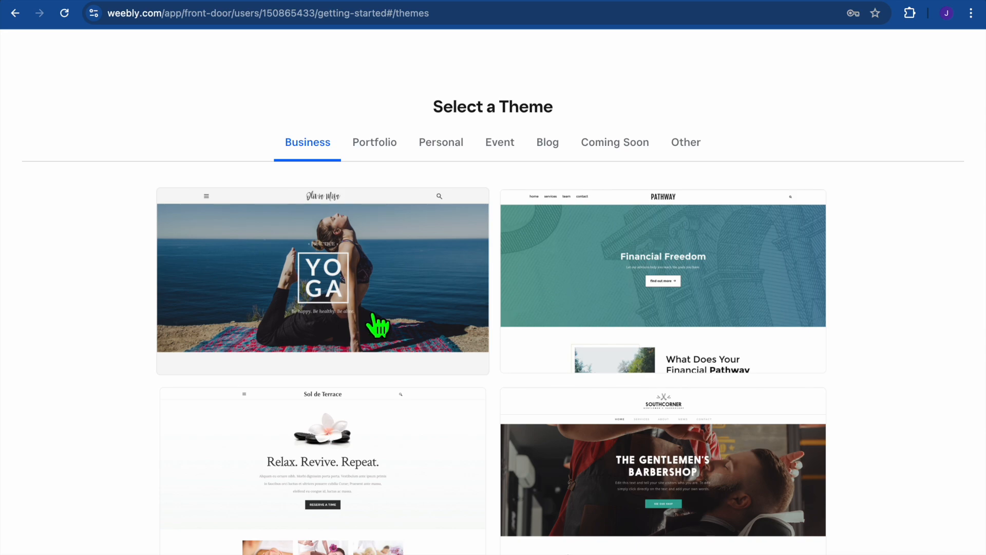
pyautogui.scroll(-8, 377, 325)
pyautogui.scroll(-7, 377, 325)
pyautogui.scroll(15, 375, 326)
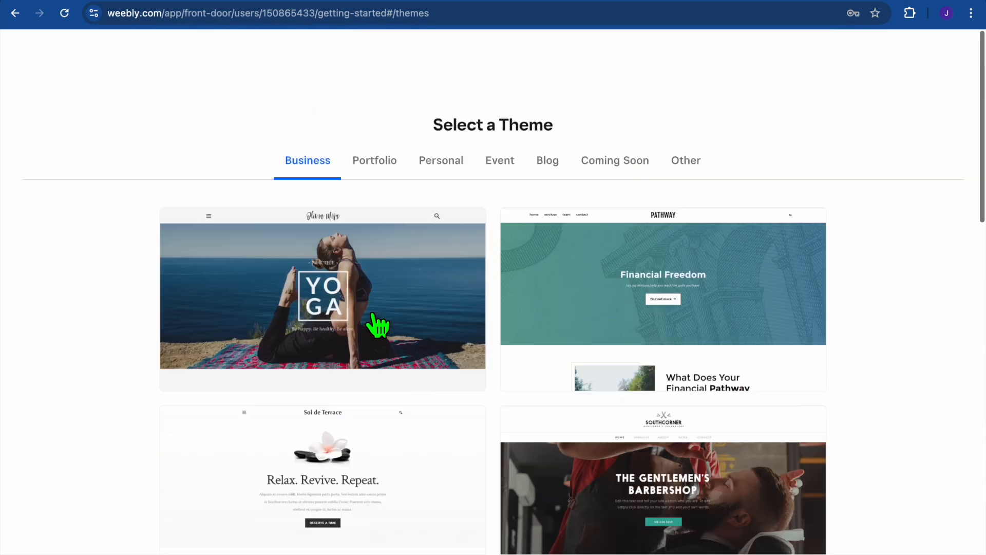
pyautogui.click(378, 154)
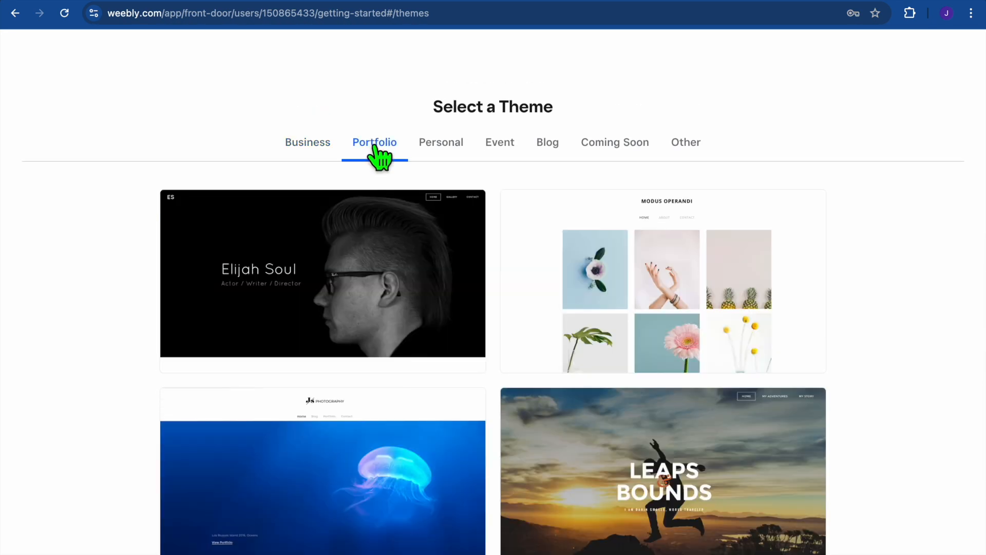
pyautogui.click(445, 149)
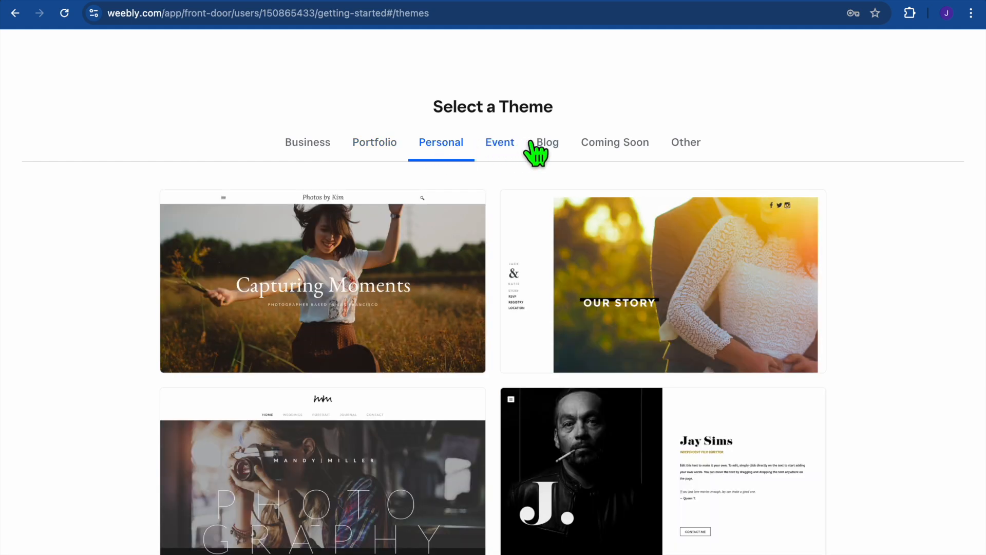
pyautogui.click(548, 149)
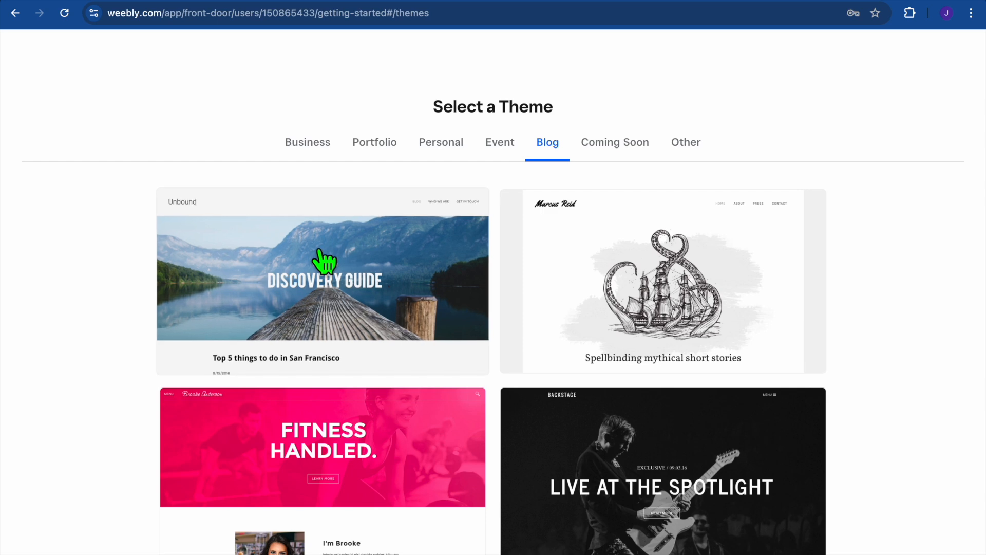
# - Preview the Discovery Guide blog theme with the lake and dock photo and start editing the site with it
pyautogui.scroll(-5, 323, 260)
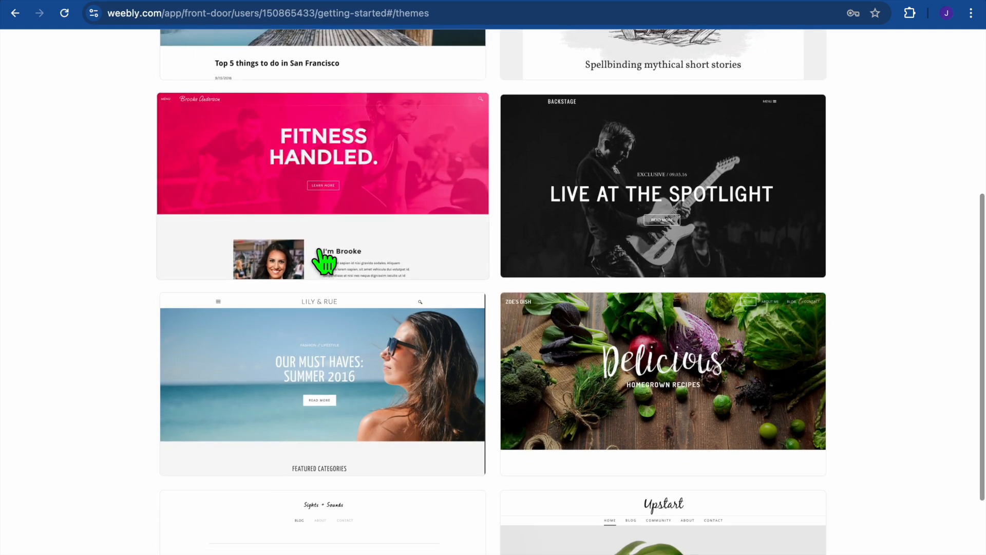
pyautogui.scroll(3, 324, 262)
pyautogui.scroll(3, 324, 261)
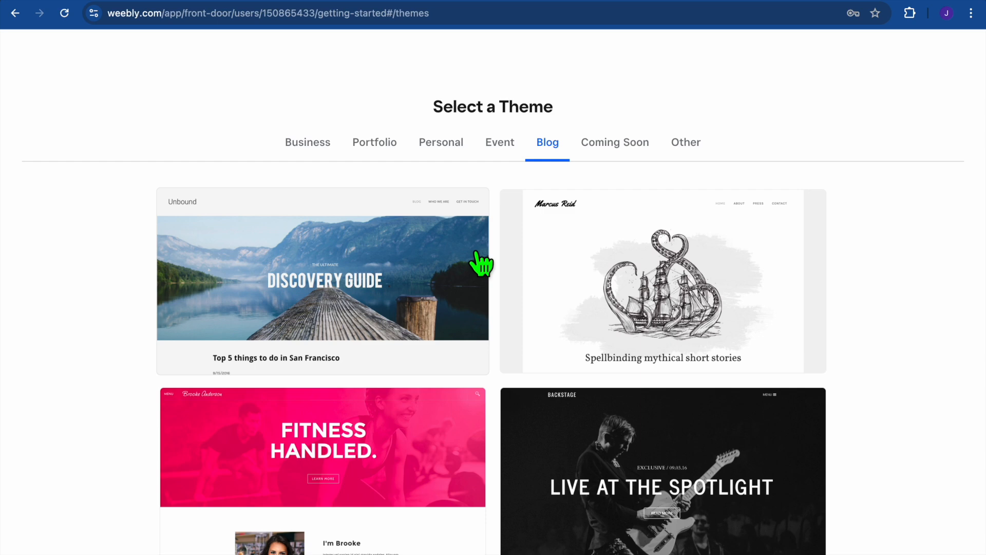
pyautogui.click(382, 262)
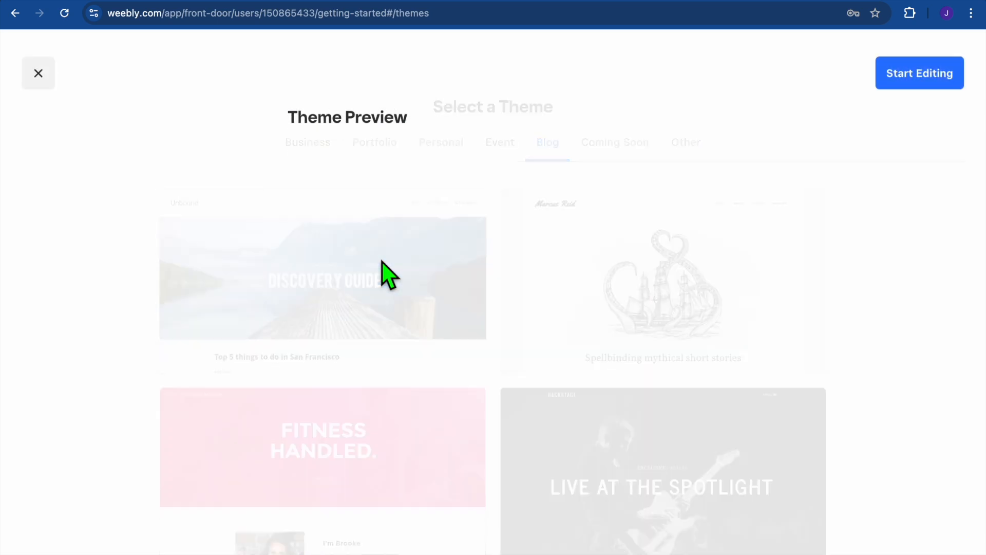
pyautogui.scroll(-10, 381, 261)
pyautogui.scroll(-10, 389, 268)
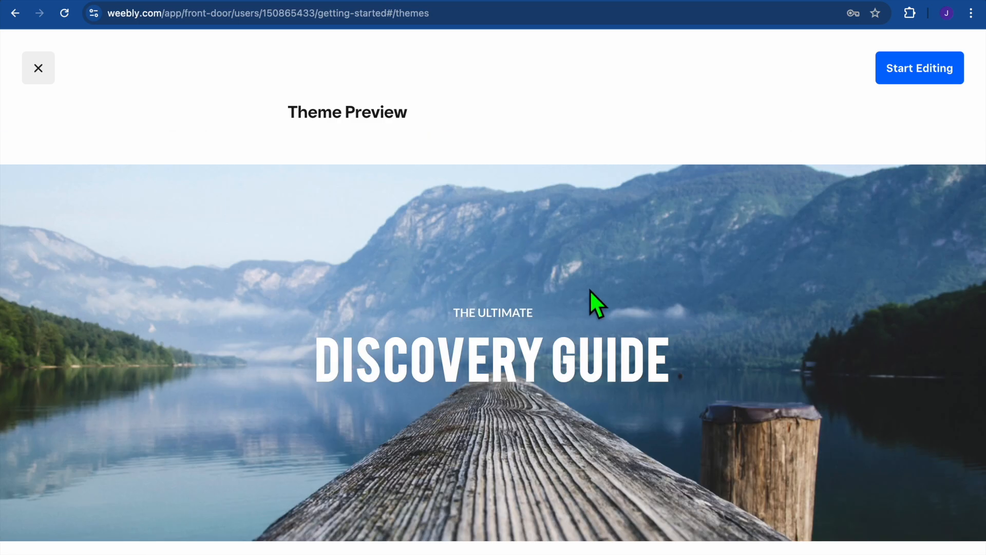
pyautogui.click(908, 78)
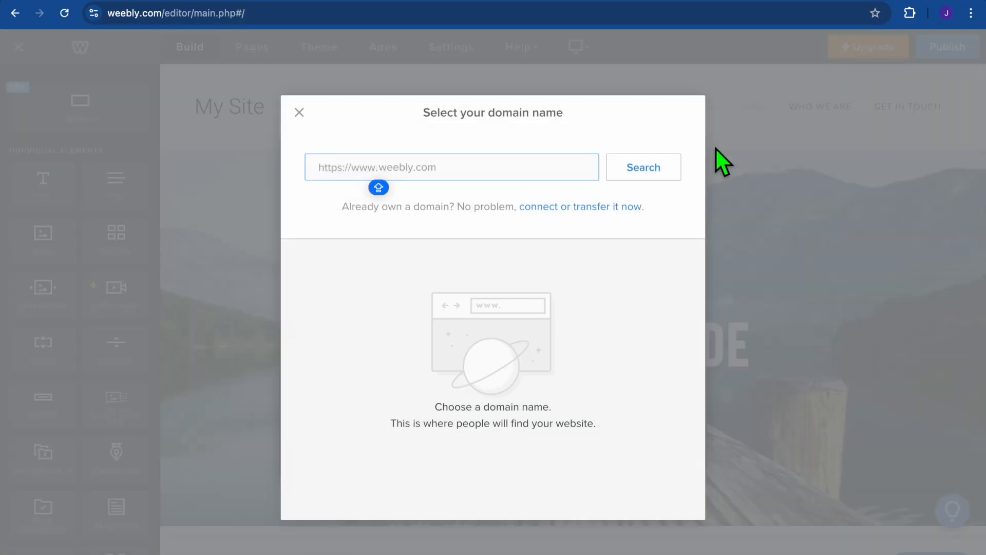
# - Skip the domain name selection and reload the editor with the updated Color Block app
pyautogui.click(299, 112)
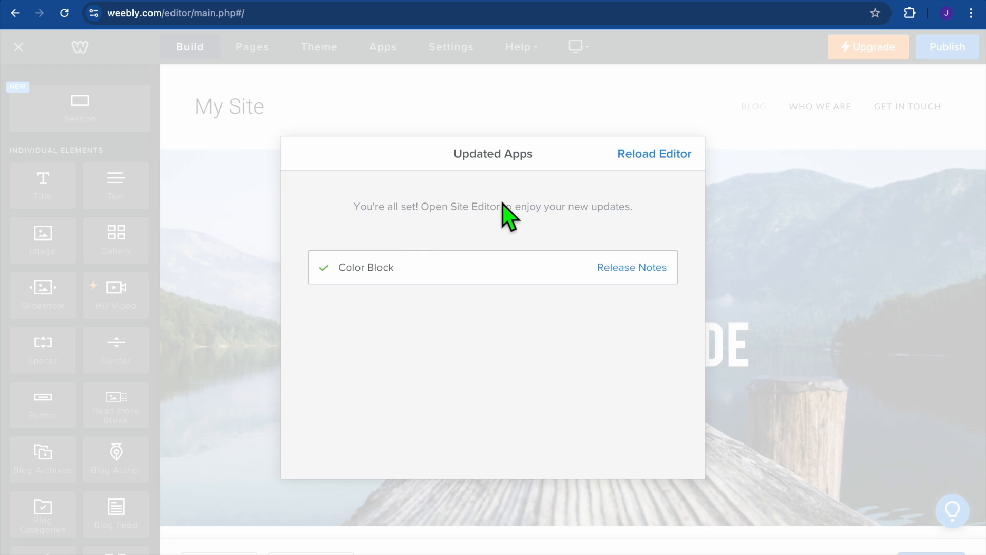
pyautogui.click(667, 156)
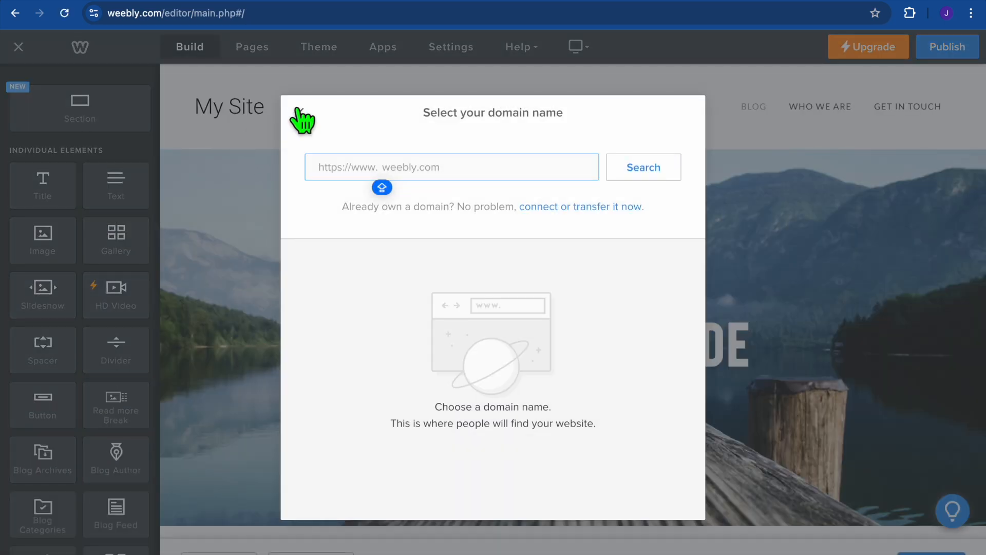
pyautogui.click(299, 112)
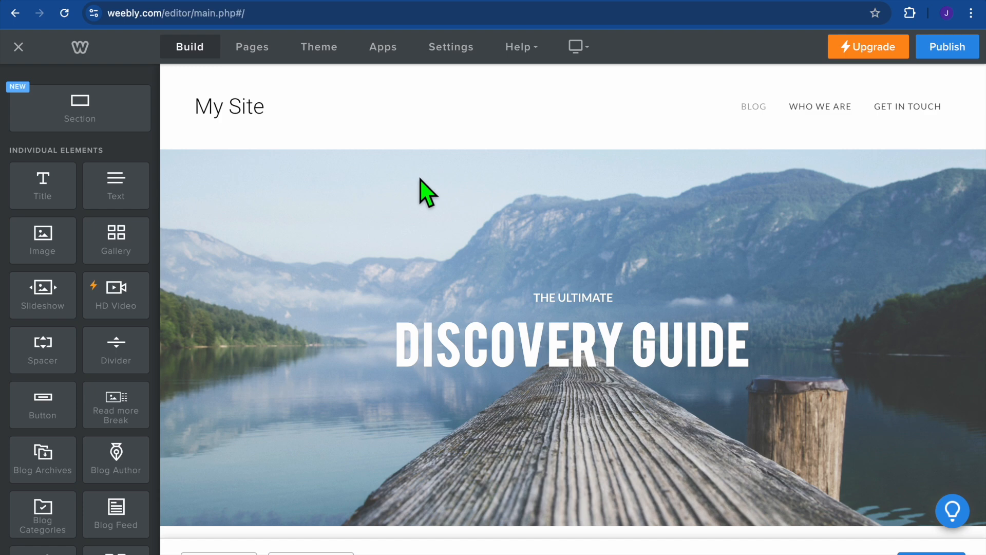
# - Replace the site title in the header with "SIMPLE ANSWERS"
pyautogui.moveTo(236, 113)
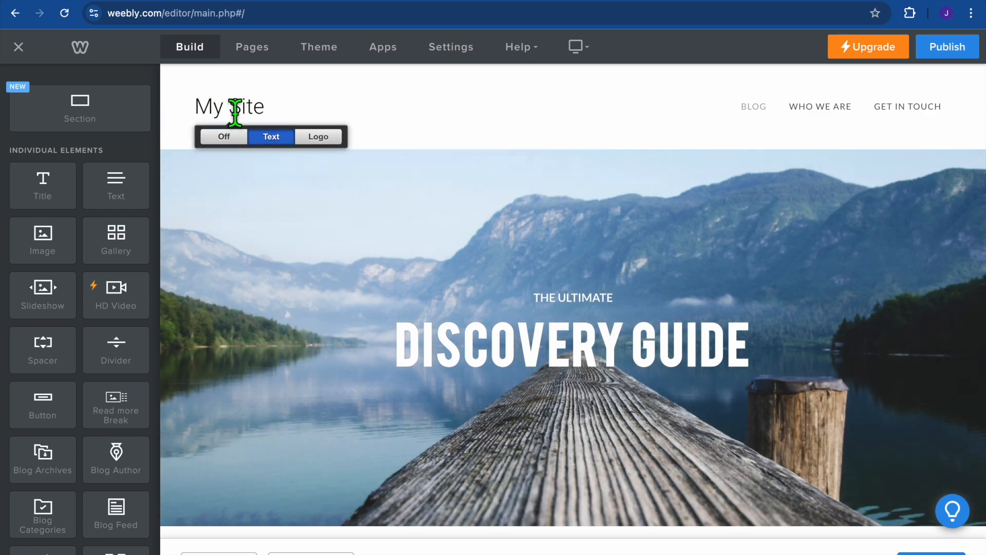
pyautogui.click(259, 104)
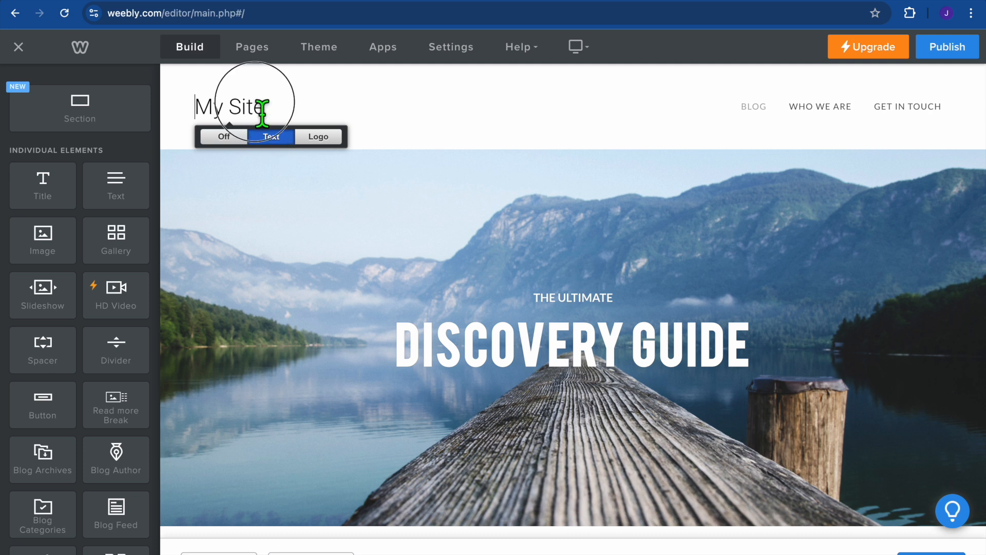
pyautogui.tripleClick(229, 107)
pyautogui.write('S')
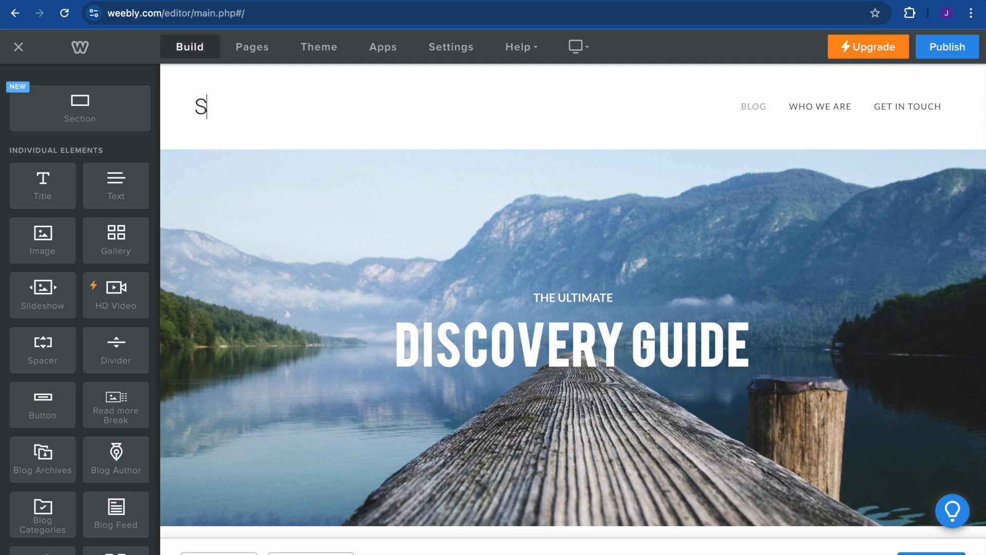
pyautogui.write('IMPLE')
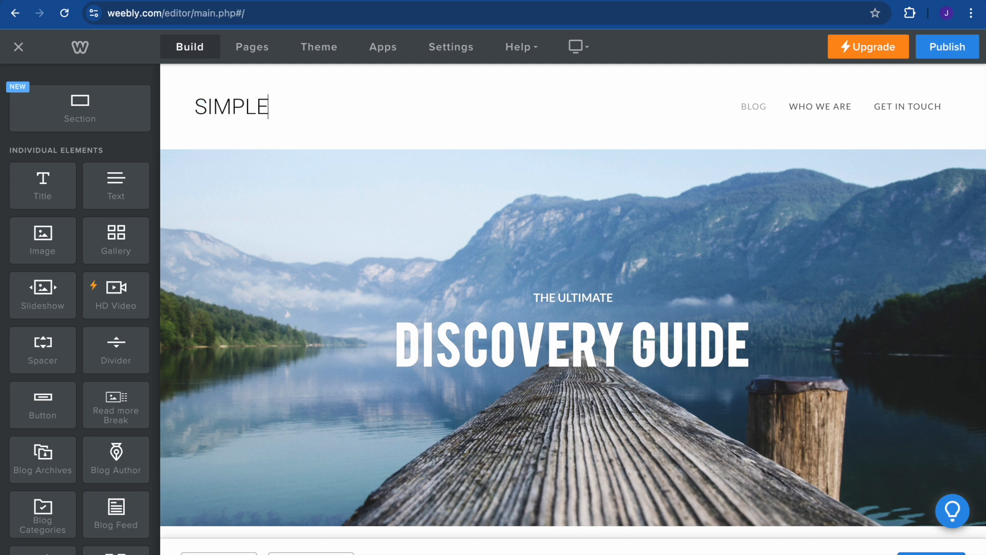
pyautogui.write(' ANSWERS')
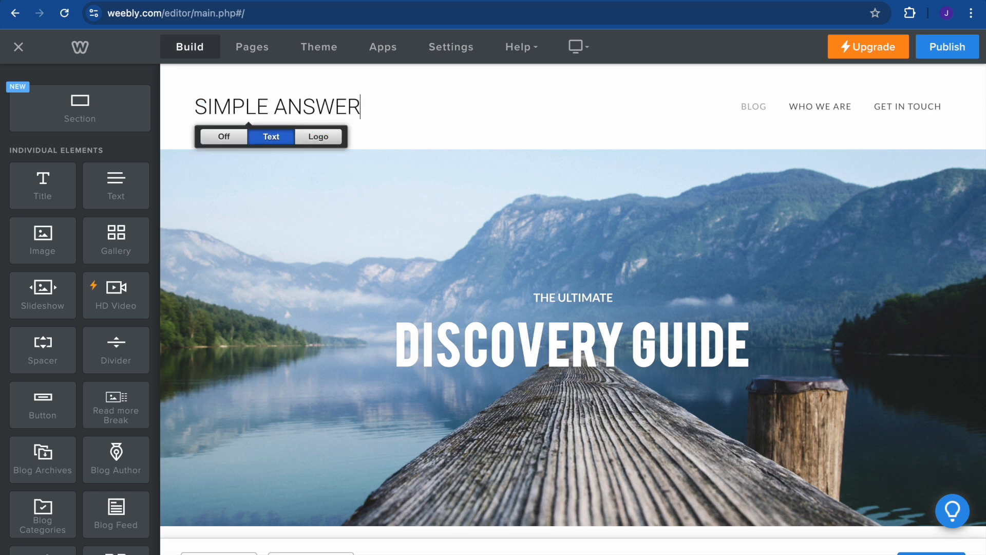
# - View the image upload options for a site logo without adding one
pyautogui.click(322, 135)
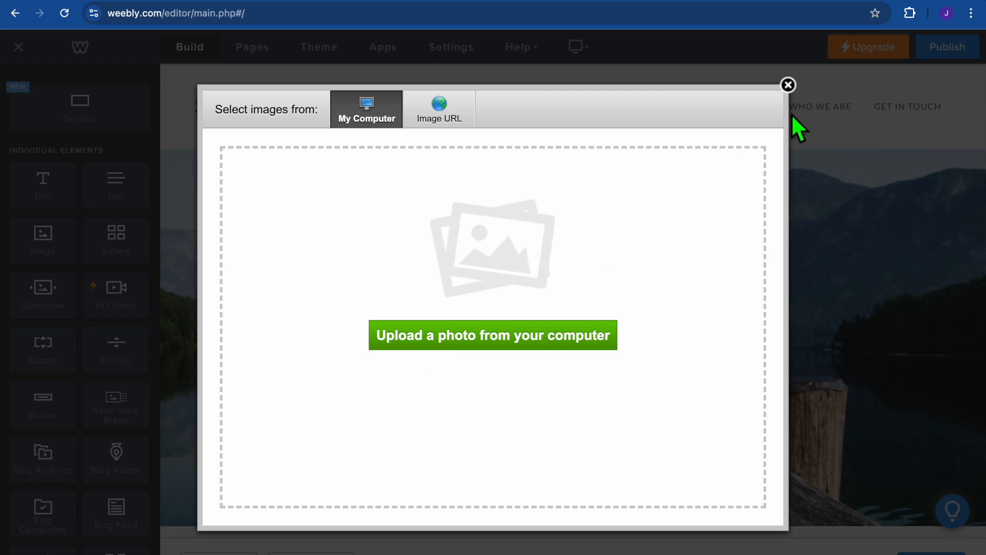
pyautogui.click(789, 85)
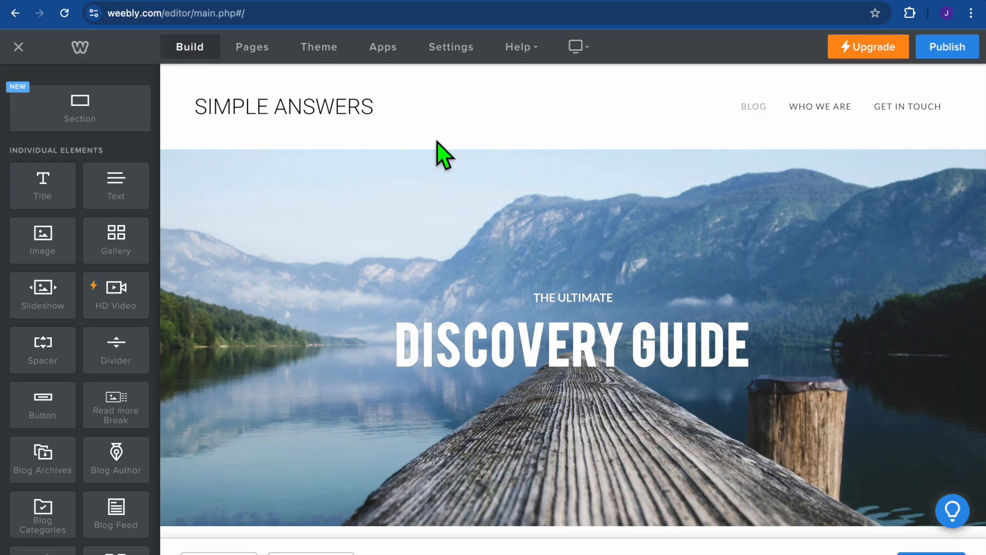
pyautogui.scroll(-2, 407, 293)
pyautogui.scroll(1, 409, 296)
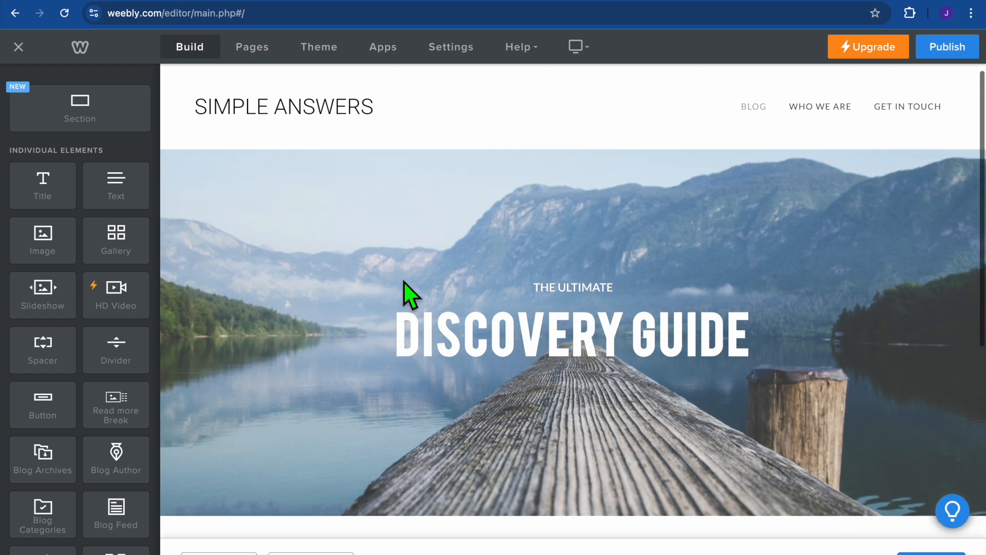
# - Replace the header background image with the uploaded file "Blue Modern Eye Catching Vlog YouTube Thumbnail (46).png" from Downloads
pyautogui.click(396, 198)
pyautogui.scroll(-1, 396, 197)
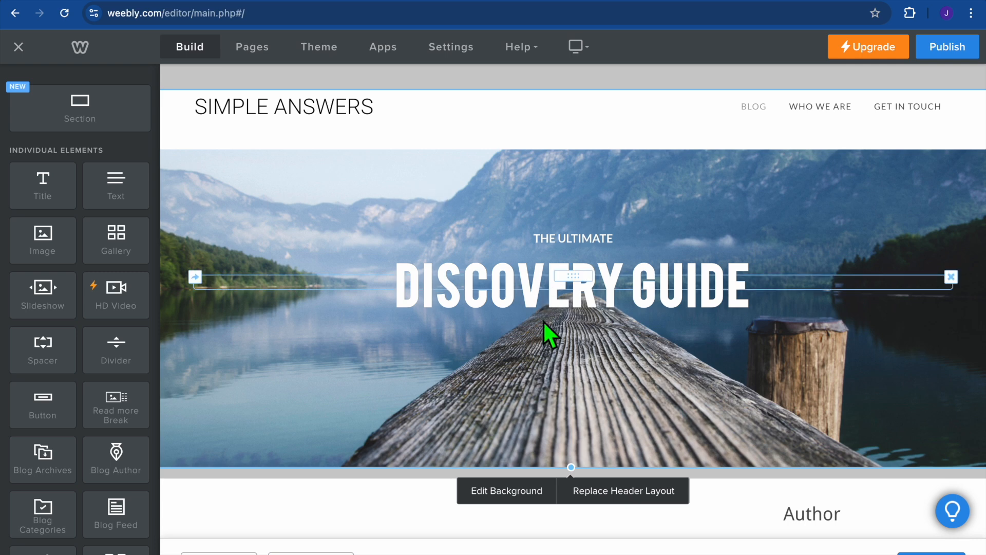
pyautogui.click(513, 494)
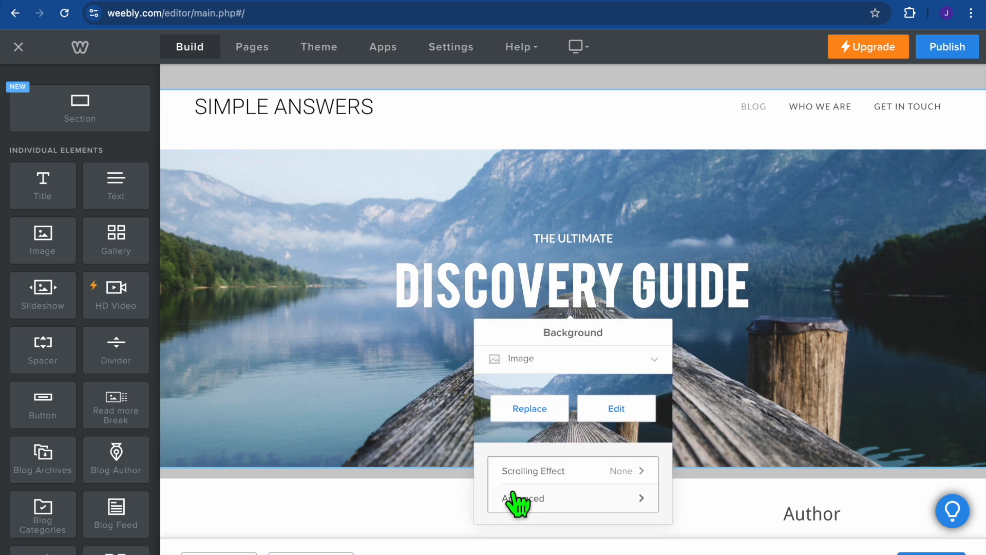
pyautogui.click(526, 412)
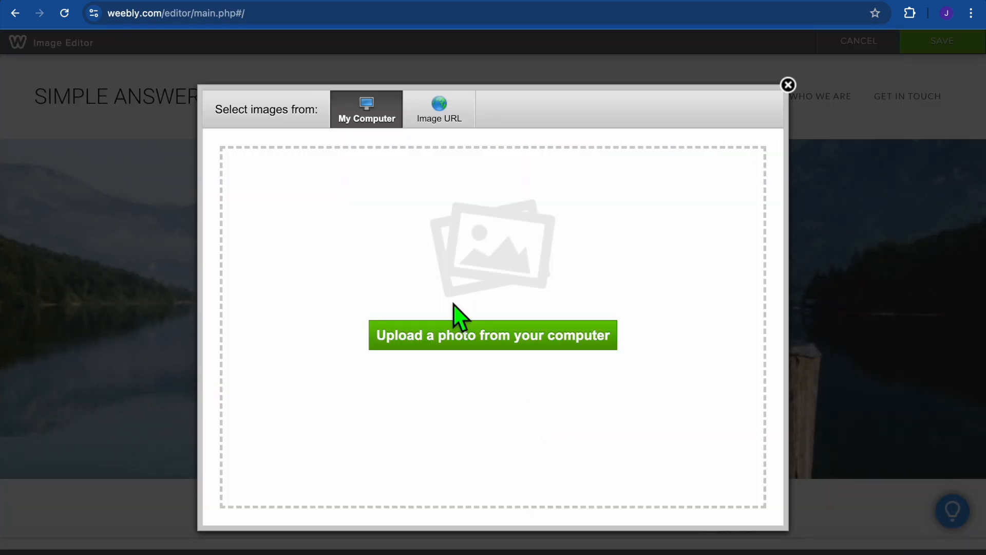
pyautogui.click(466, 343)
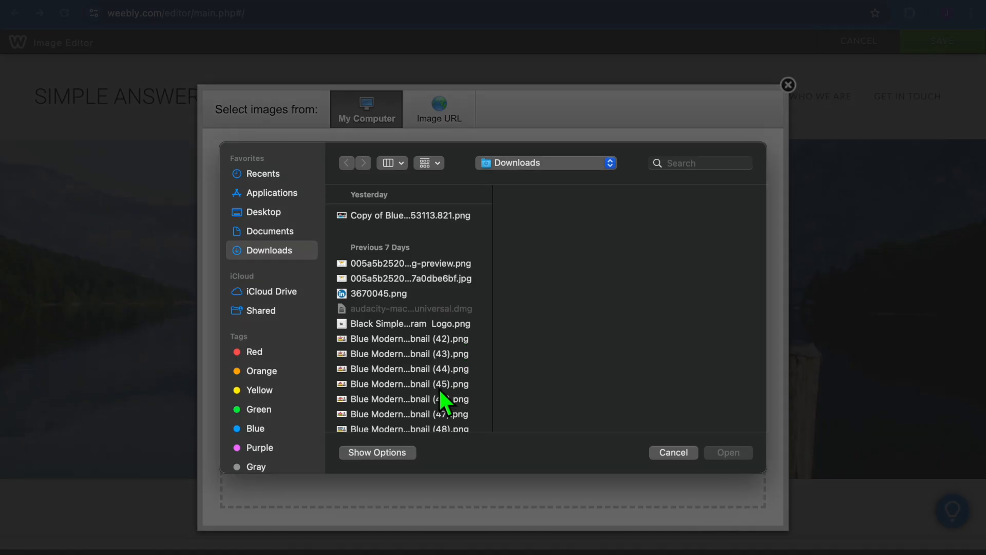
pyautogui.click(439, 403)
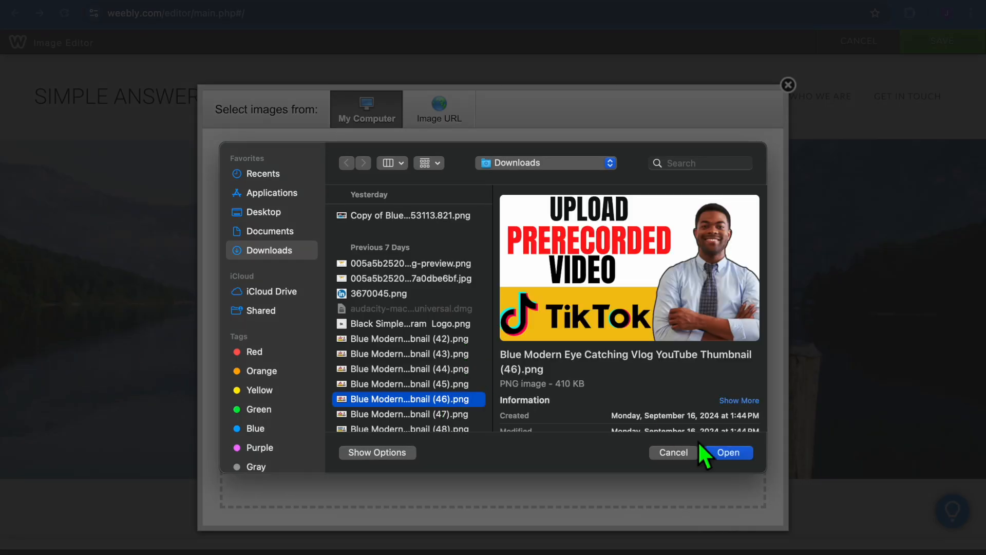
pyautogui.click(730, 457)
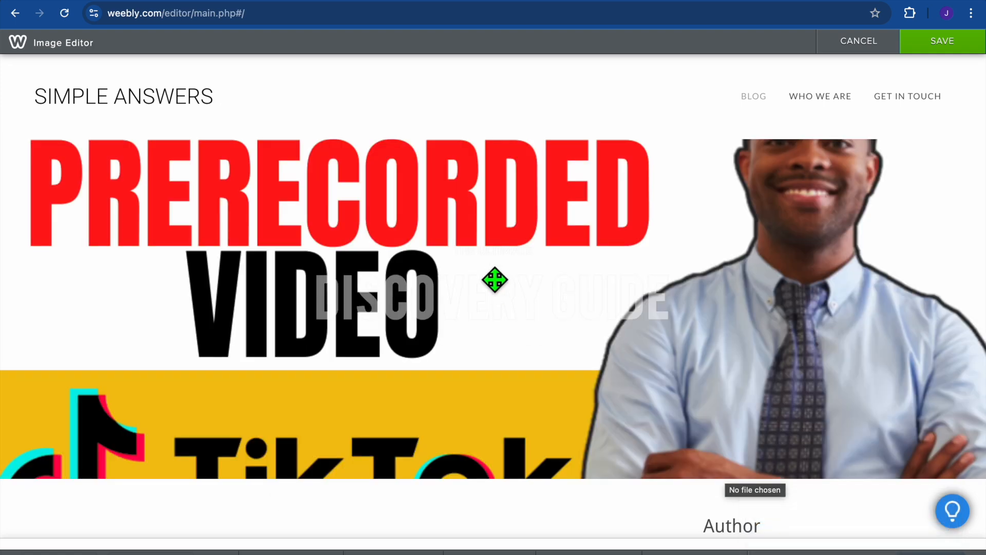
# - Set the header background to the stock photo of a volleyball on the beach and save the image edit
pyautogui.scroll(-5, 495, 279)
pyautogui.scroll(6, 495, 281)
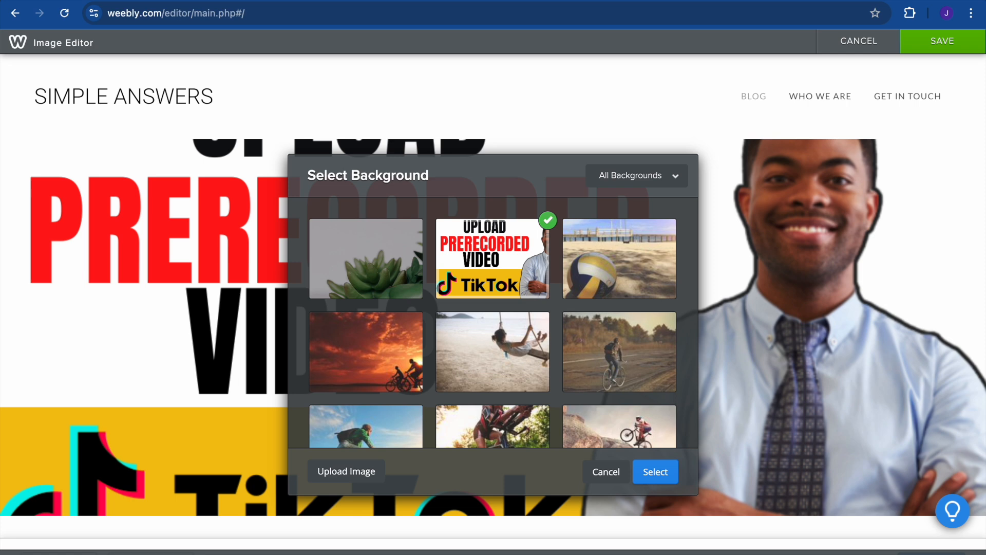
pyautogui.click(628, 276)
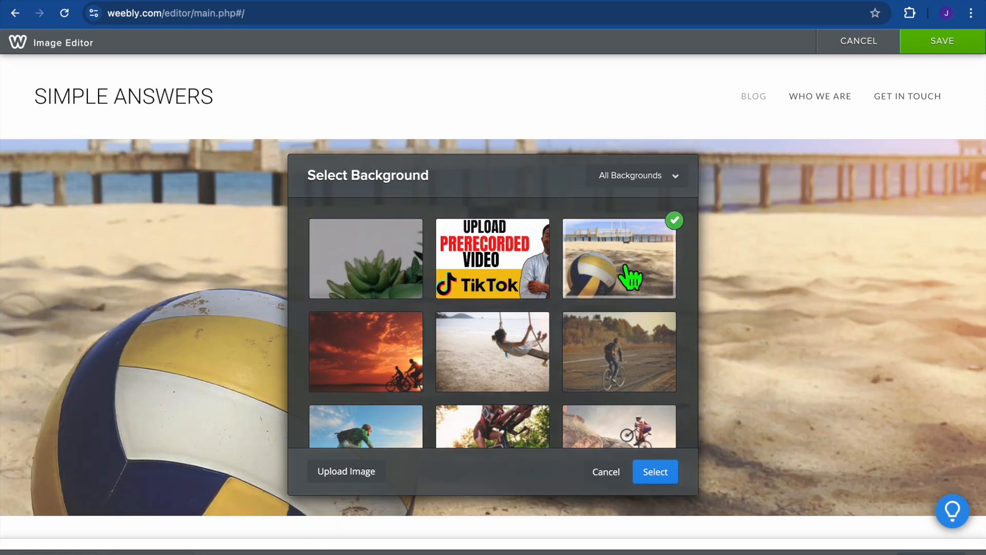
pyautogui.click(657, 472)
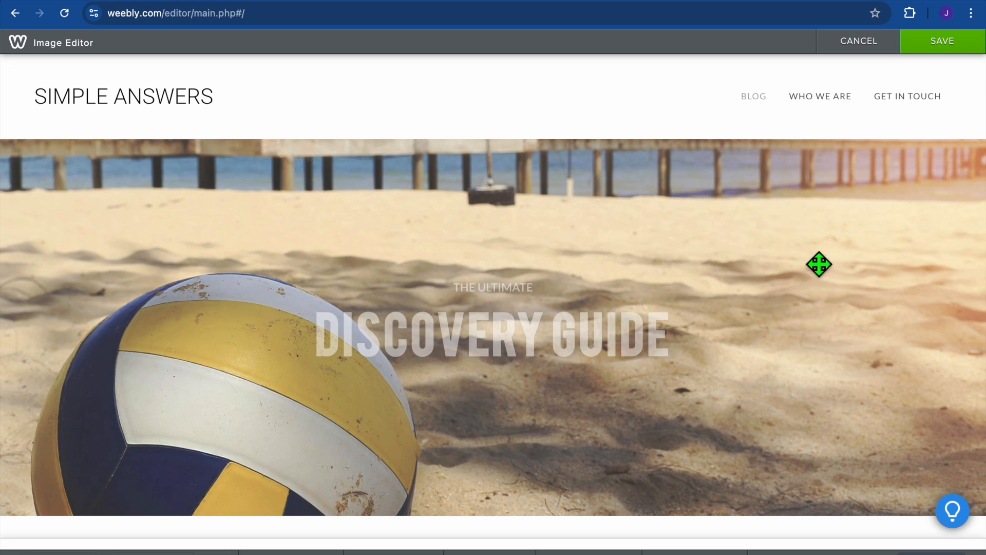
pyautogui.click(942, 41)
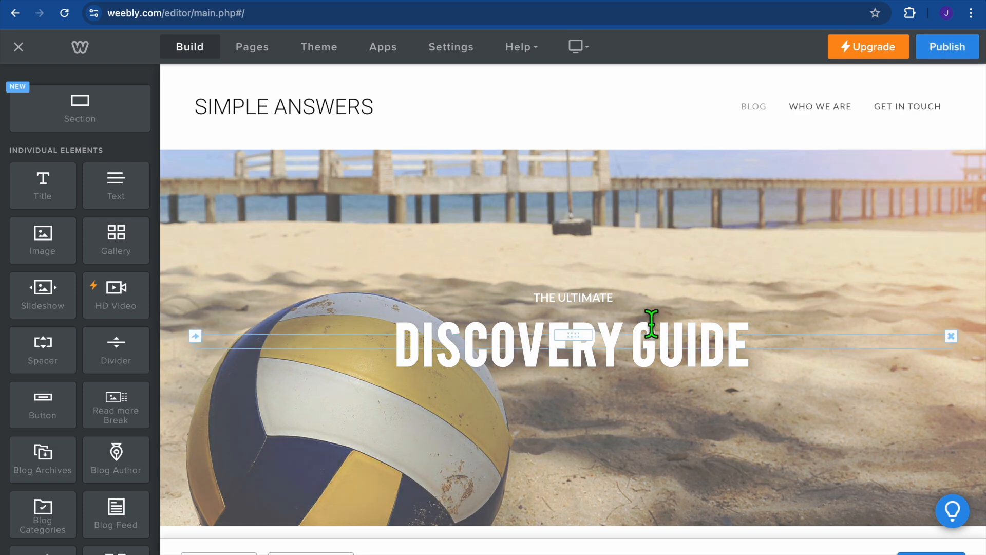
# - Add a button element below the DISCOVERY GUIDE heading in the header and open its settings
pyautogui.click(734, 342)
pyautogui.click(716, 373)
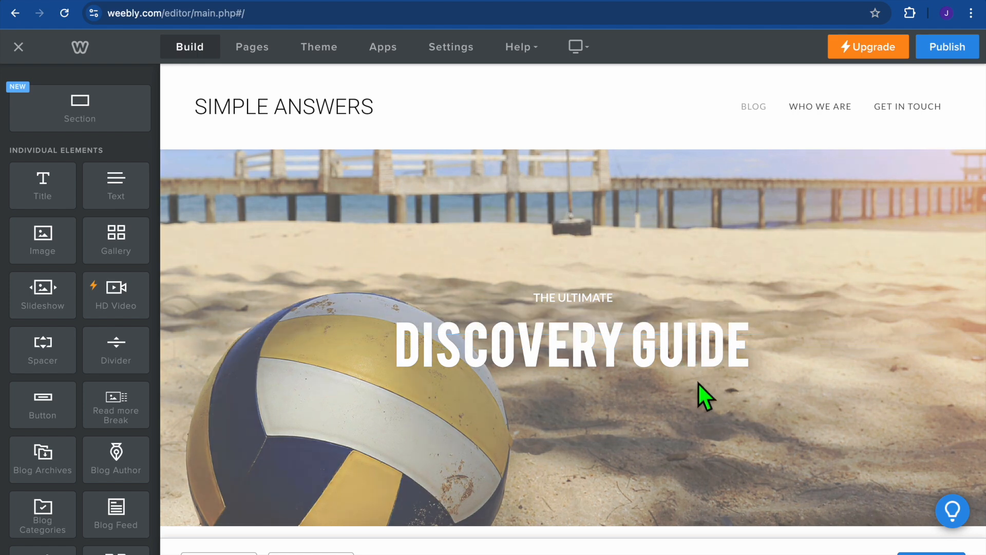
pyautogui.click(464, 438)
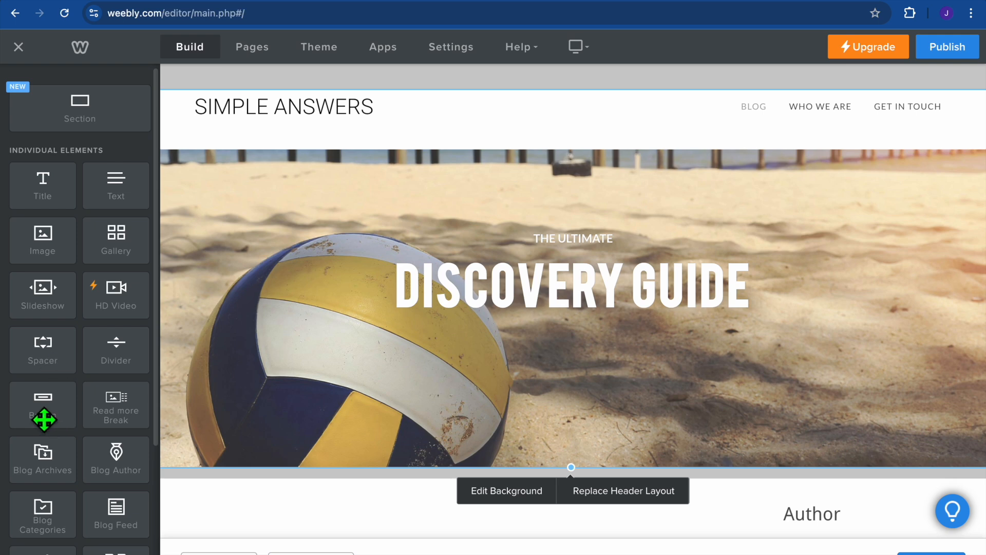
pyautogui.moveTo(46, 418); pyautogui.dragTo(550, 370)
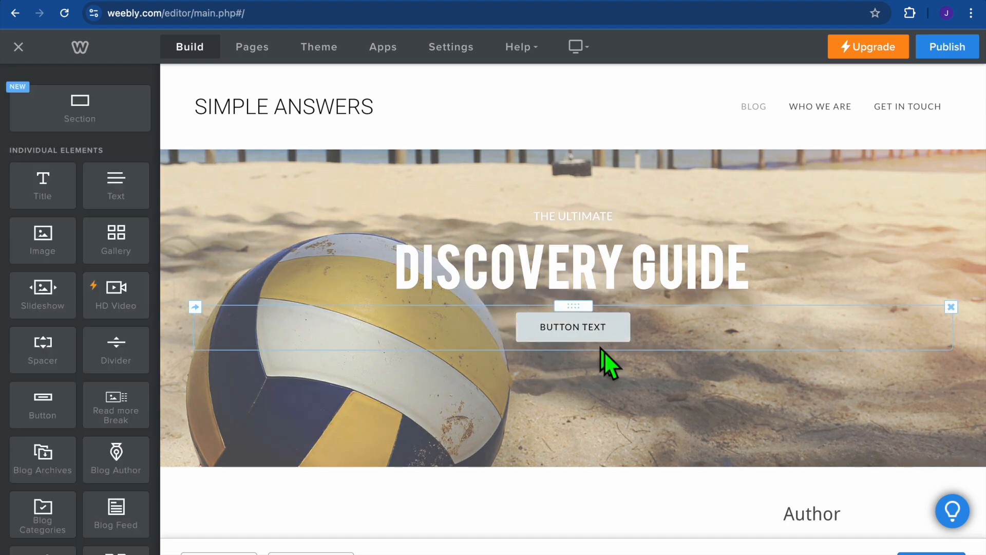
pyautogui.click(573, 334)
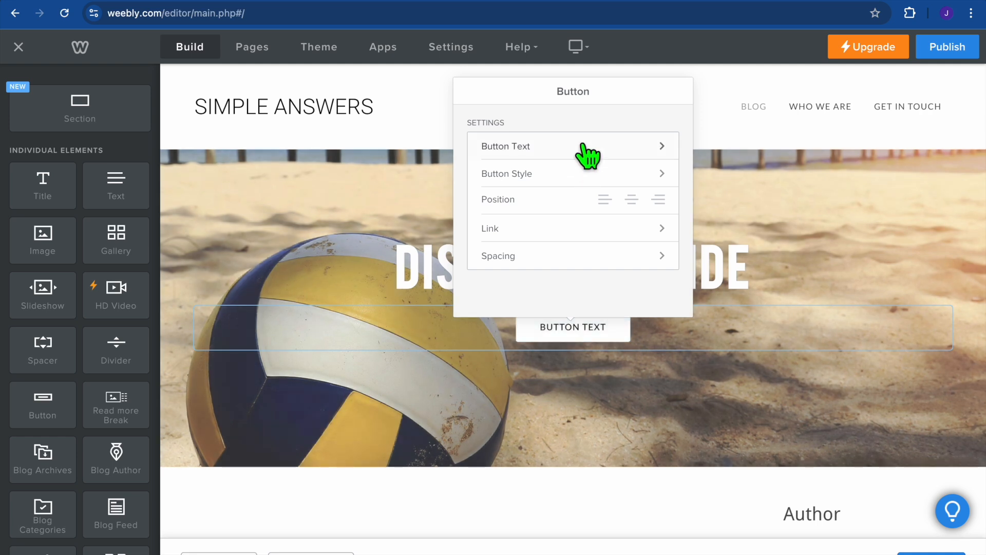
pyautogui.click(583, 147)
pyautogui.press('capslock')
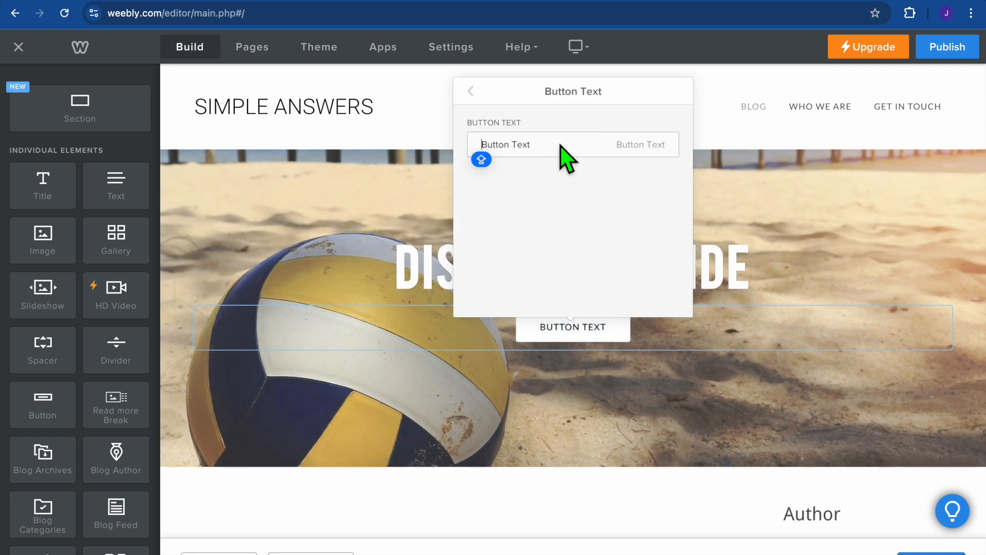
pyautogui.click(550, 146)
pyautogui.click(452, 146)
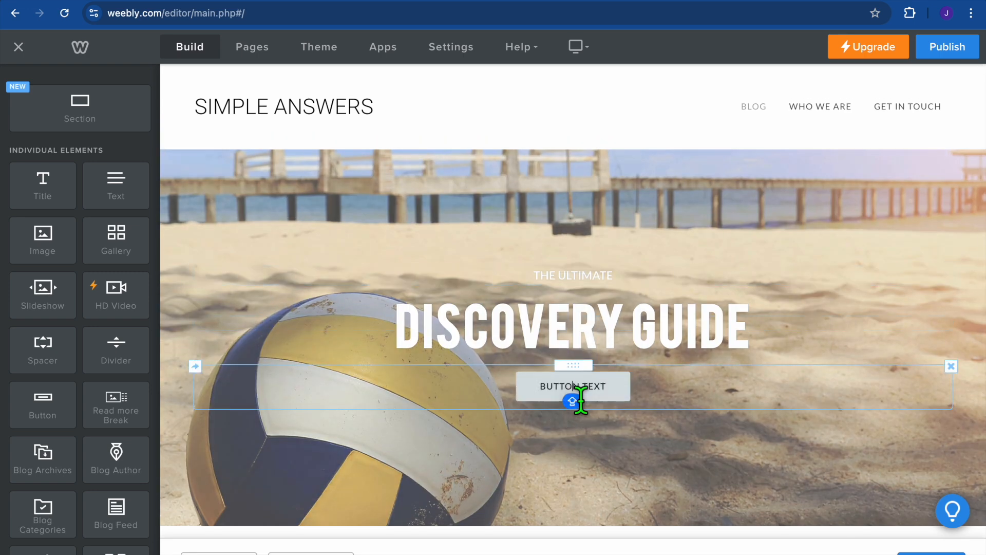
# - Change the label of the header button below the DISCOVERY GUIDE heading to READ MORE
pyautogui.click(613, 392)
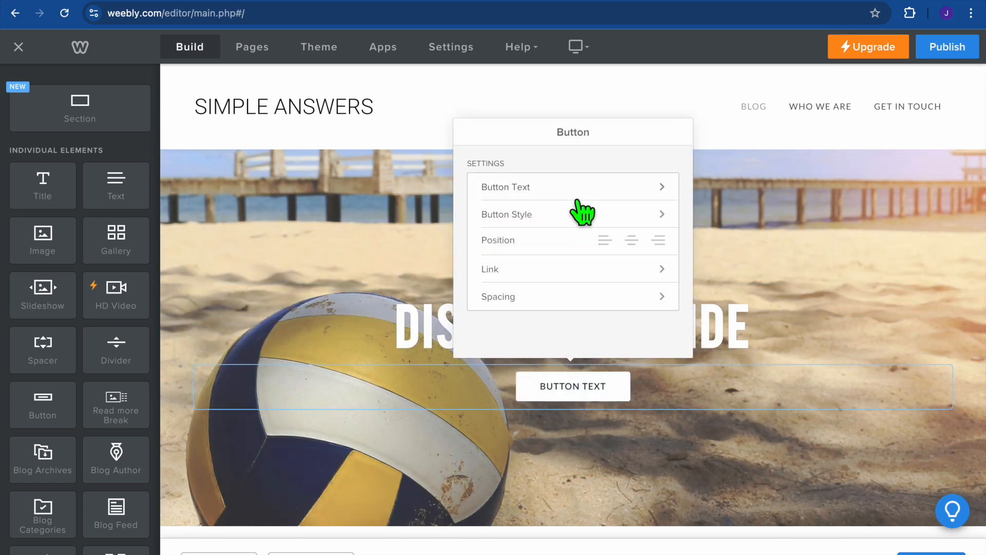
pyautogui.click(590, 188)
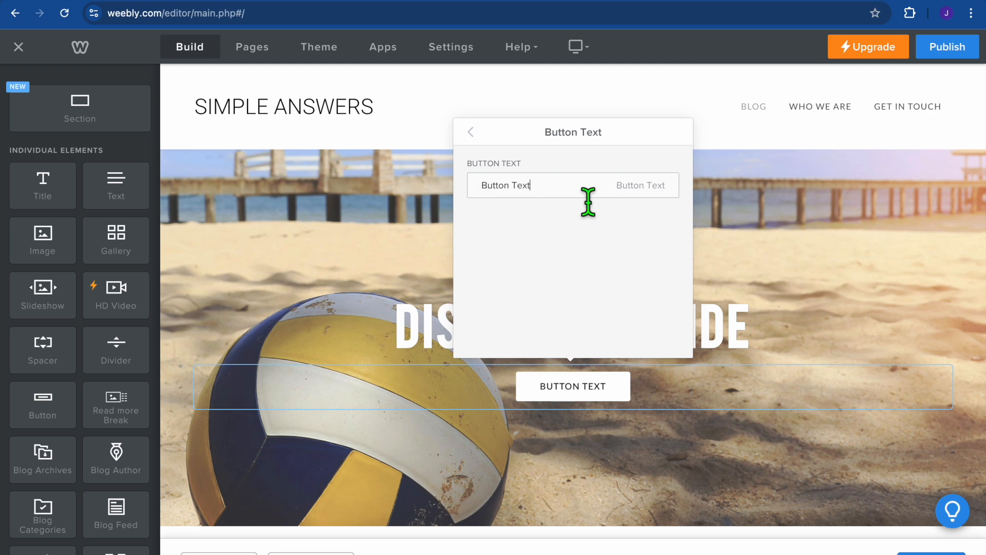
pyautogui.moveTo(585, 202); pyautogui.dragTo(468, 205)
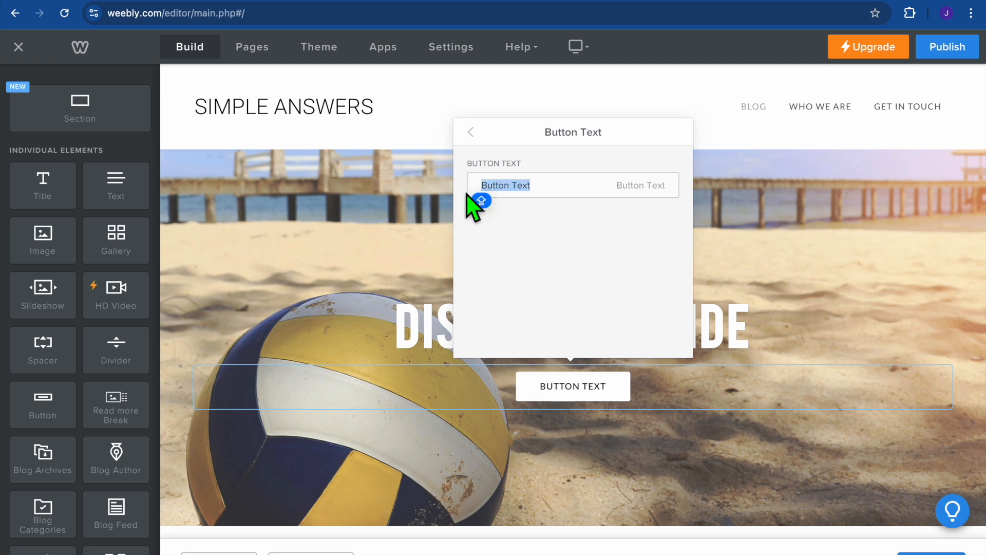
pyautogui.write('READ MORE')
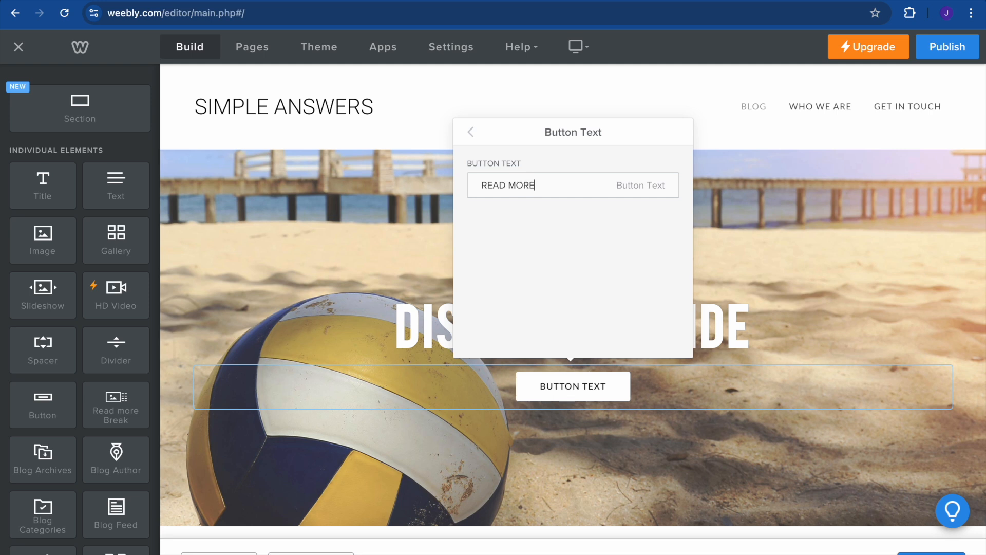
pyautogui.click(471, 132)
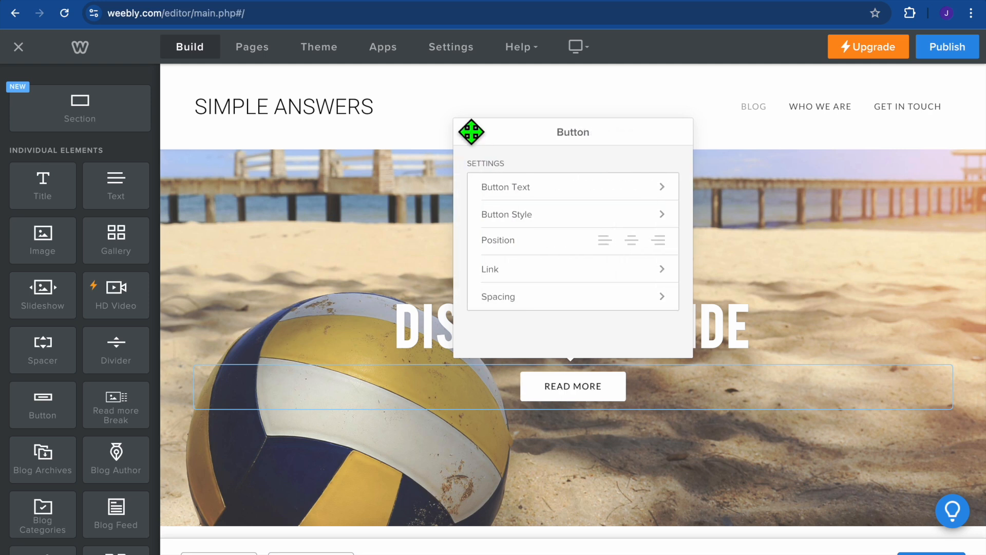
# - Review the style choices and link types offered for the READ MORE button without changing them
pyautogui.click(584, 216)
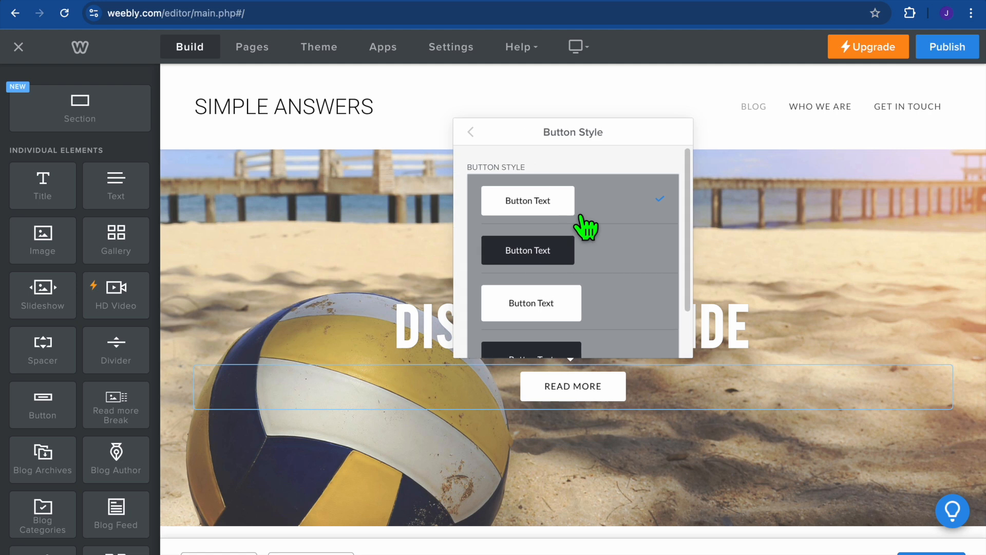
pyautogui.scroll(-2, 594, 260)
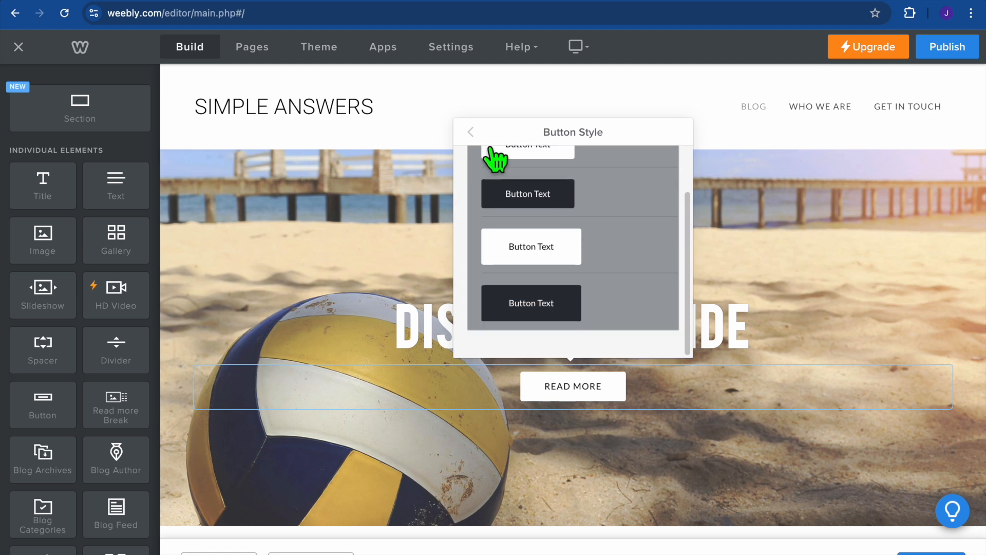
pyautogui.click(468, 125)
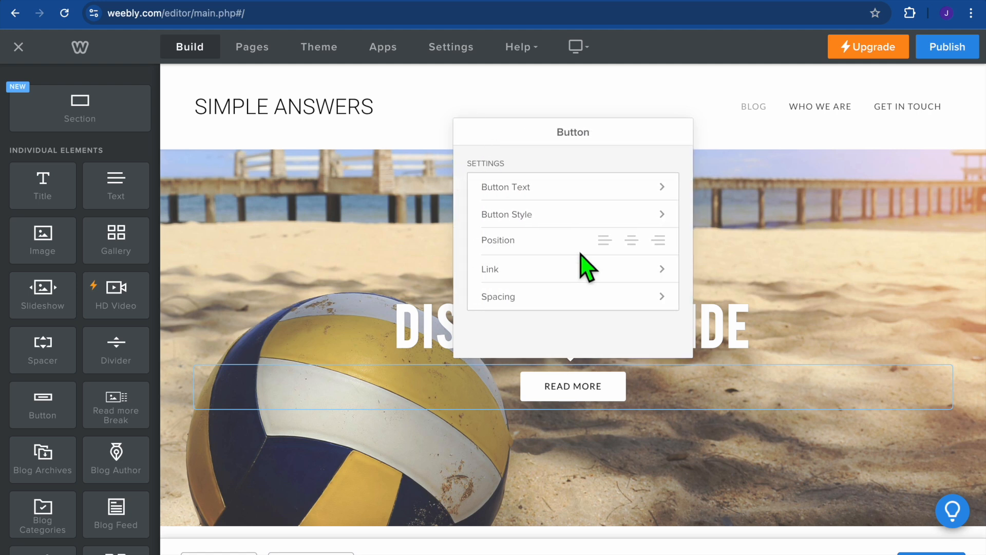
pyautogui.click(557, 271)
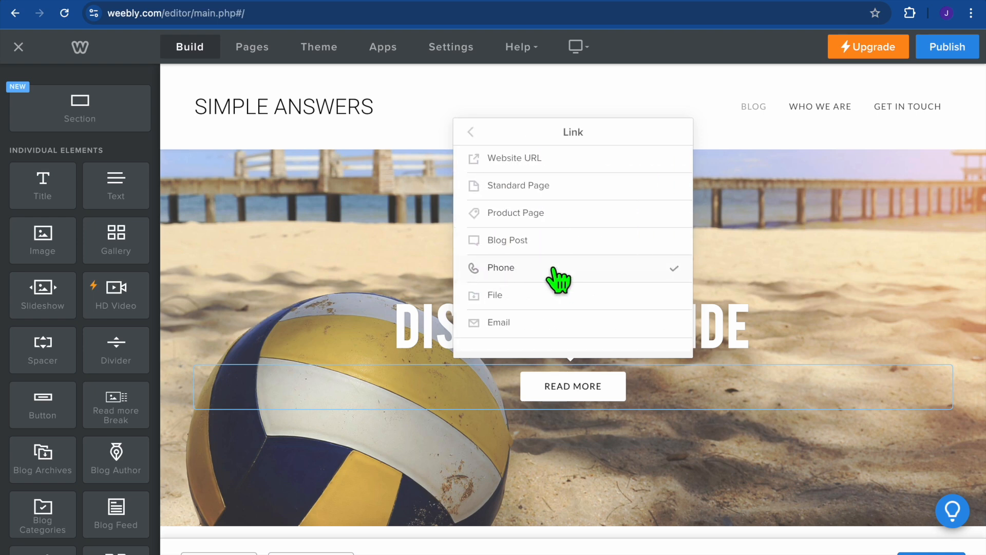
pyautogui.scroll(-4, 553, 269)
pyautogui.scroll(3, 553, 269)
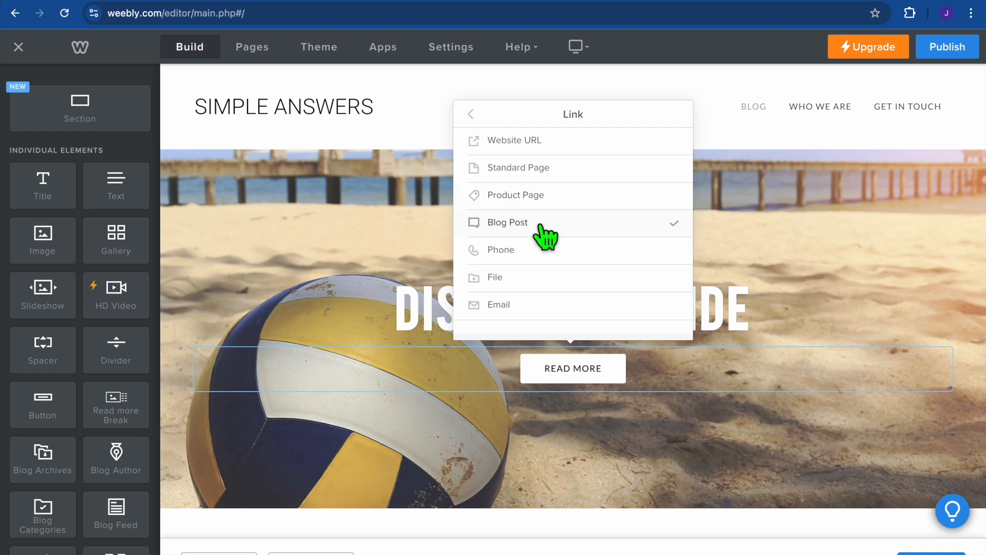
pyautogui.click(402, 208)
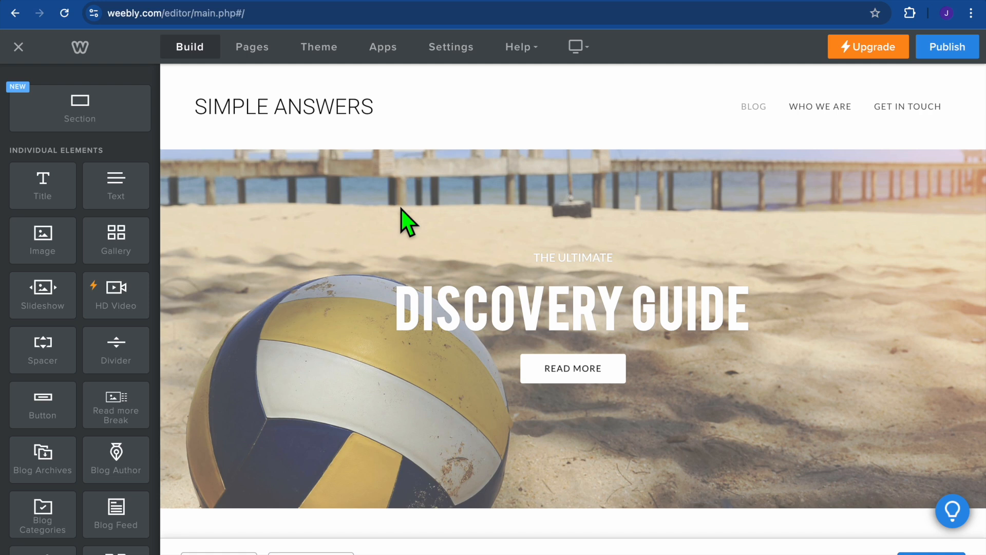
# - Examine the blog page's content below the header and the full list of elements available for building pages
pyautogui.scroll(-5, 403, 211)
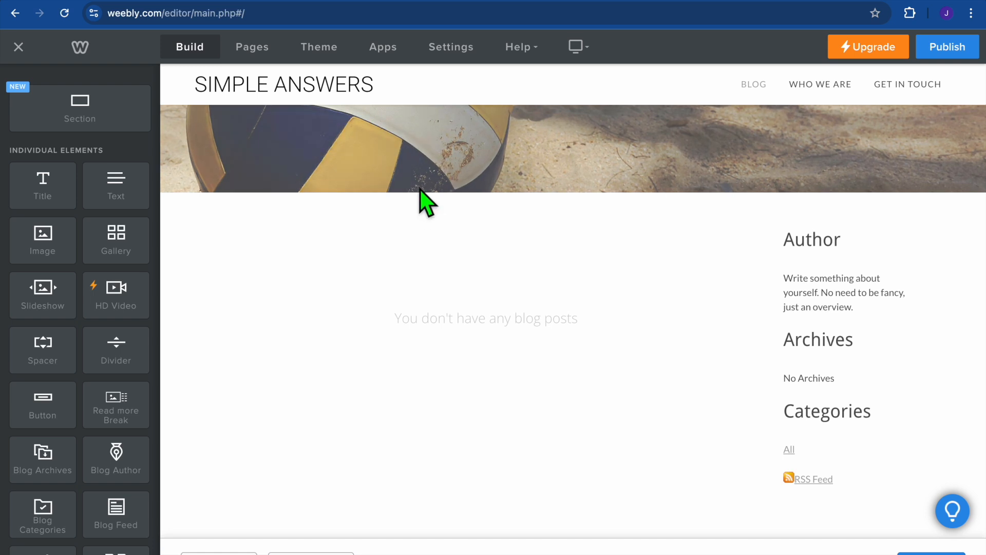
pyautogui.scroll(5, 420, 189)
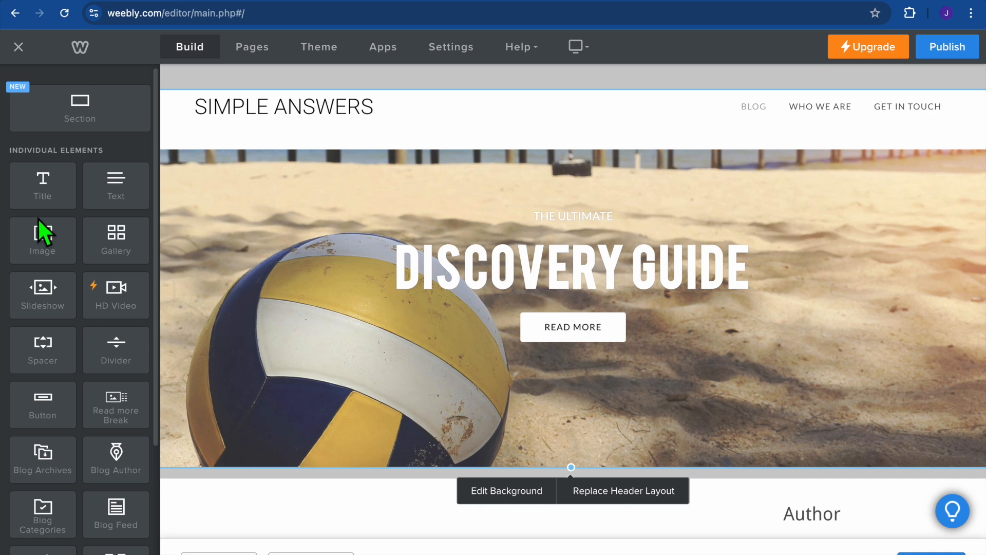
pyautogui.scroll(-4, 55, 266)
pyautogui.scroll(-1, 55, 267)
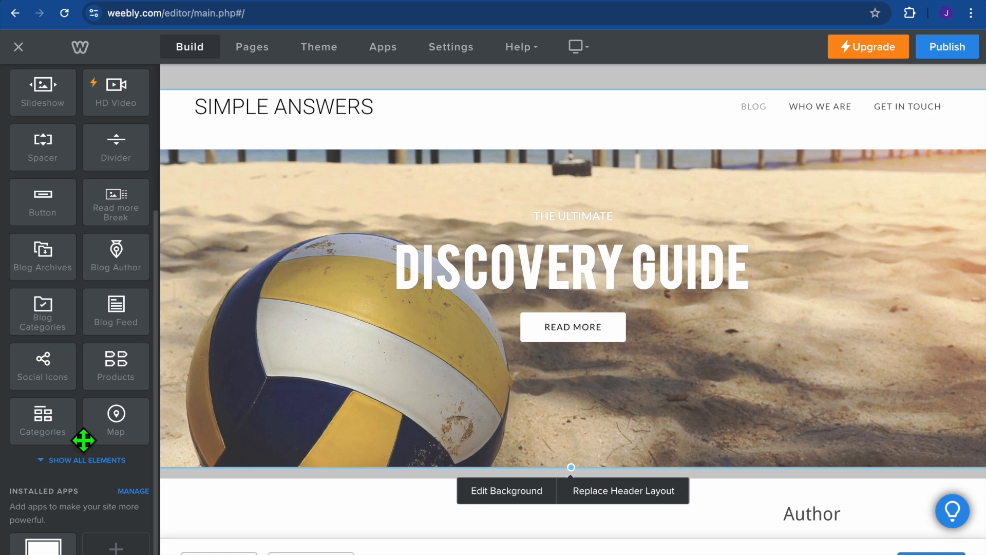
pyautogui.click(60, 461)
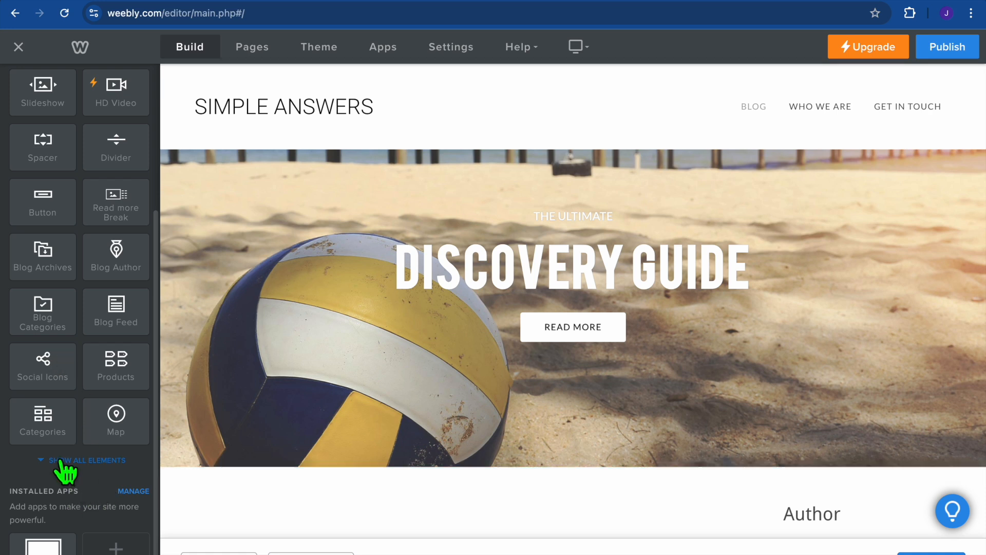
pyautogui.click(60, 461)
pyautogui.scroll(-3, 59, 458)
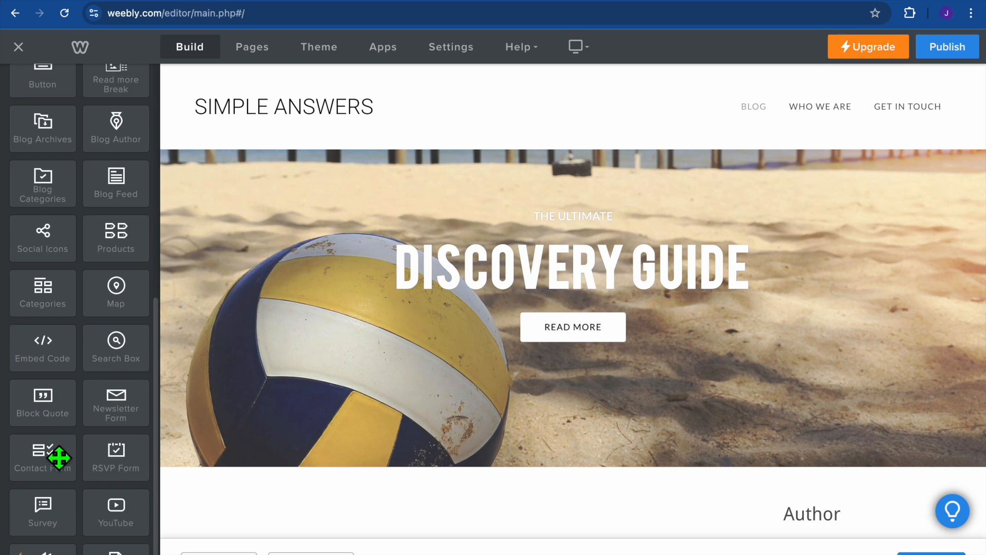
pyautogui.scroll(-4, 60, 460)
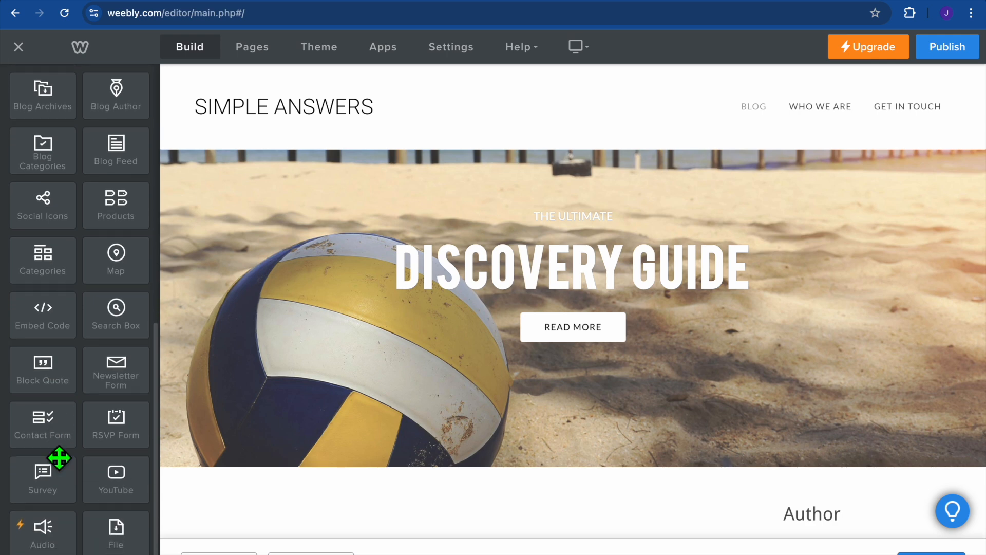
pyautogui.scroll(7, 59, 457)
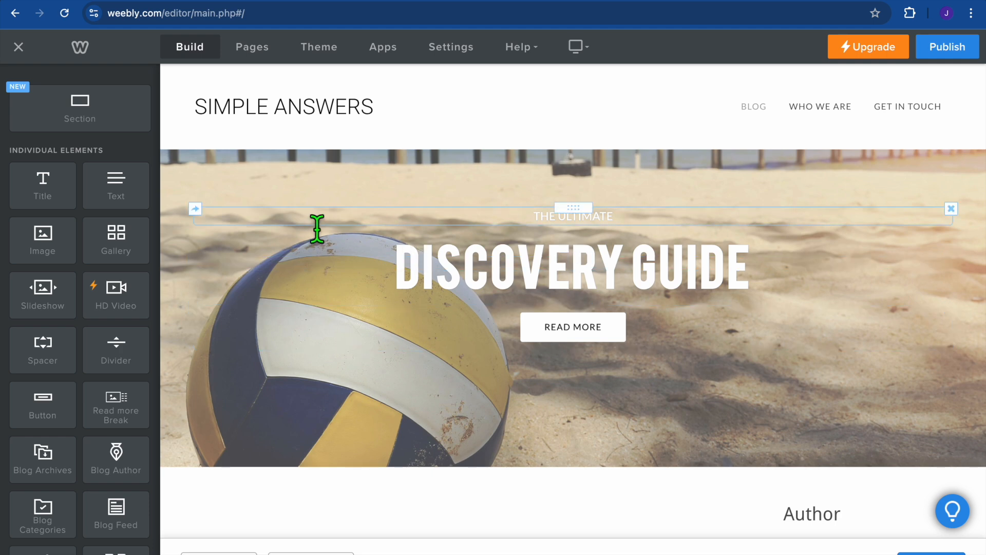
# - View the page settings of the Who We Are and Get In Touch pages
pyautogui.click(248, 48)
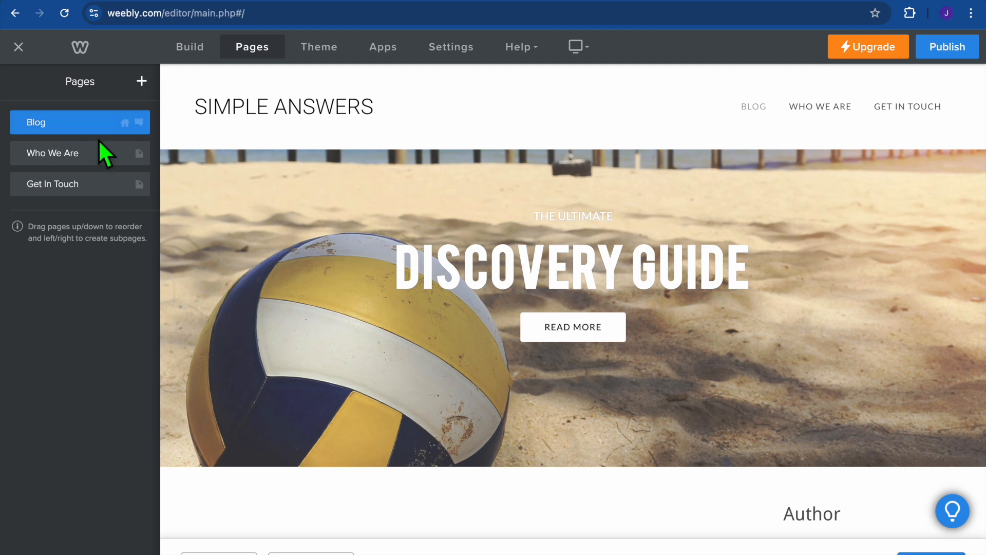
pyautogui.click(74, 155)
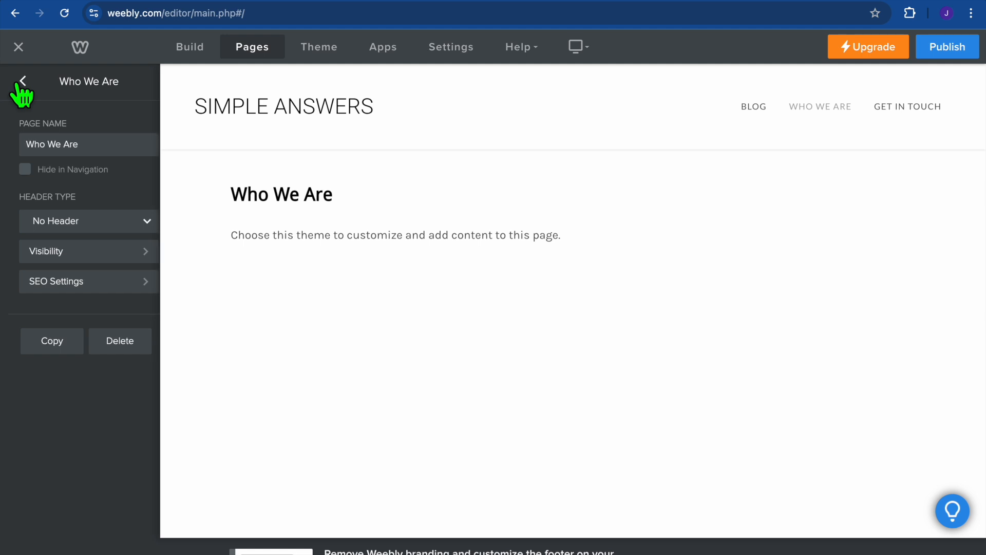
pyautogui.click(15, 81)
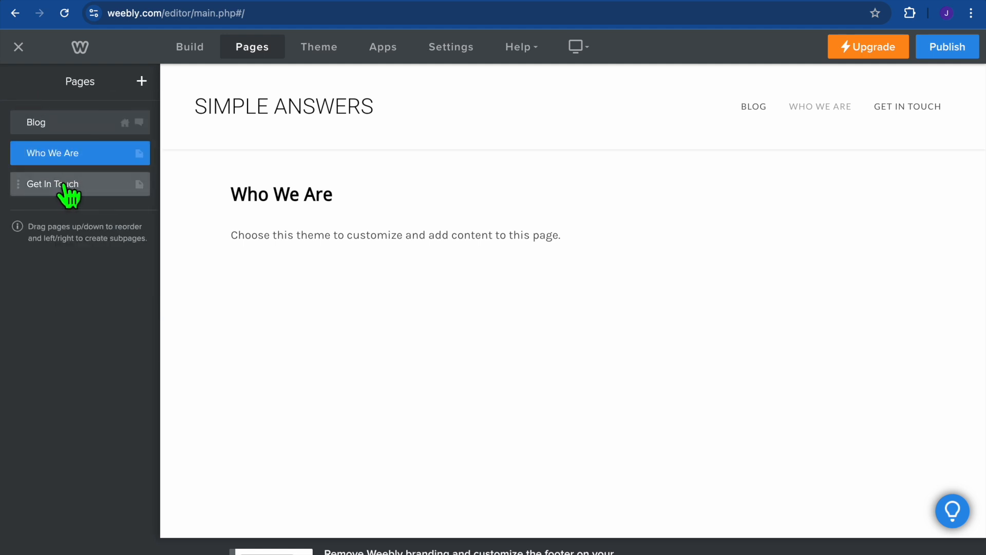
pyautogui.click(63, 184)
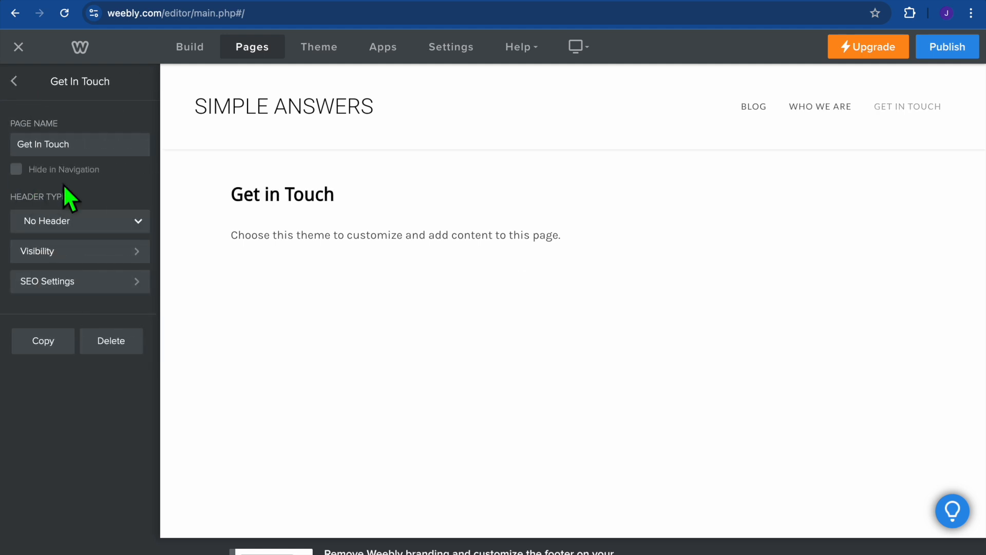
pyautogui.click(13, 81)
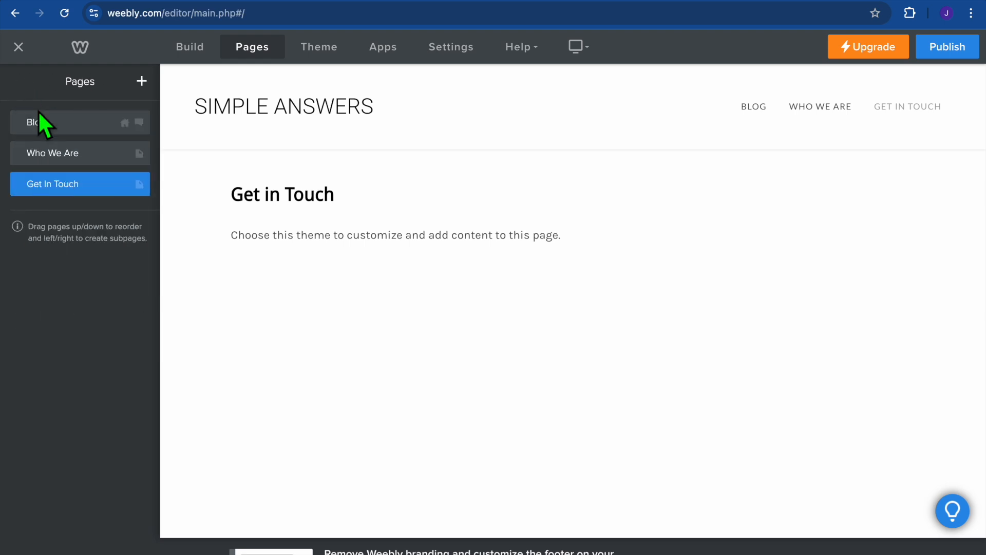
# - Add a new standard page to the site and name it TEST
pyautogui.click(144, 83)
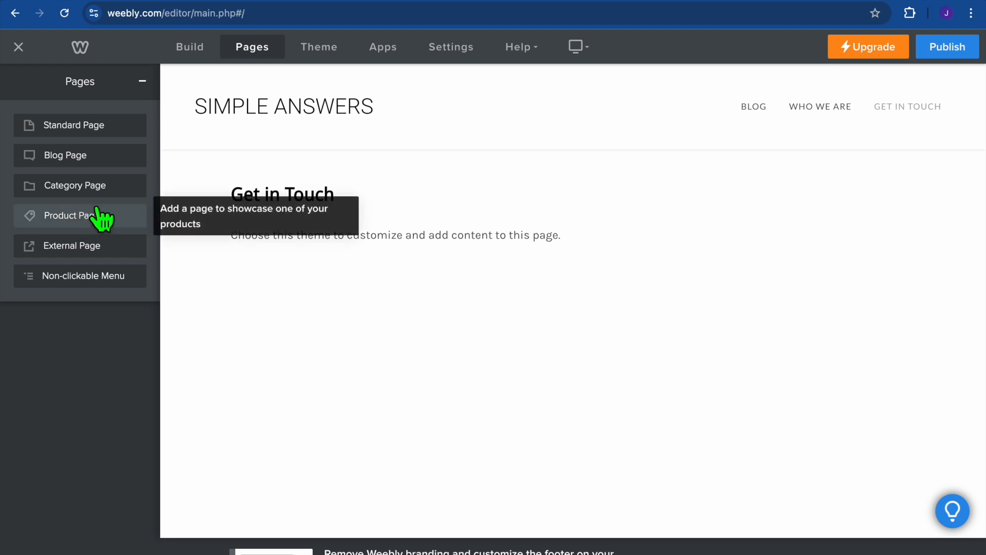
pyautogui.click(82, 127)
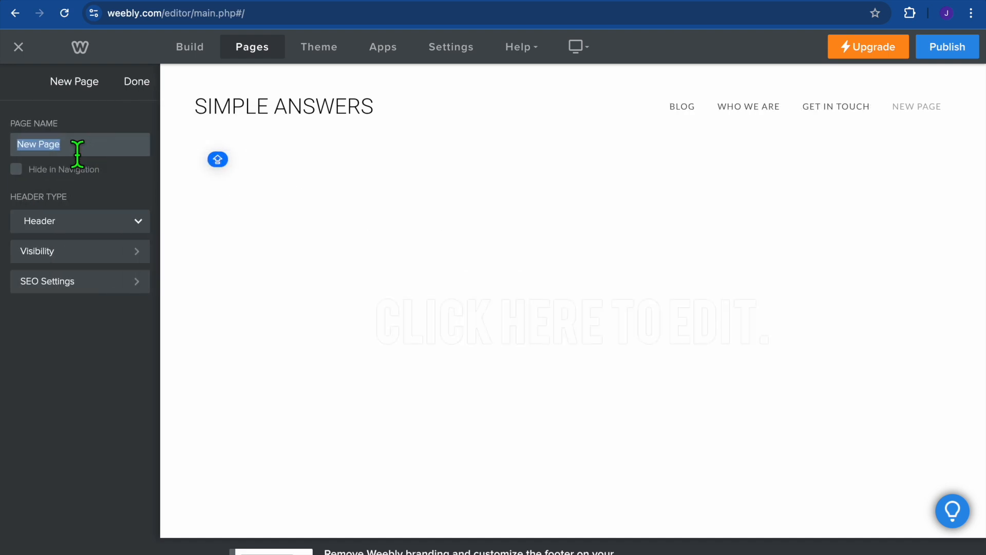
pyautogui.write('TEST')
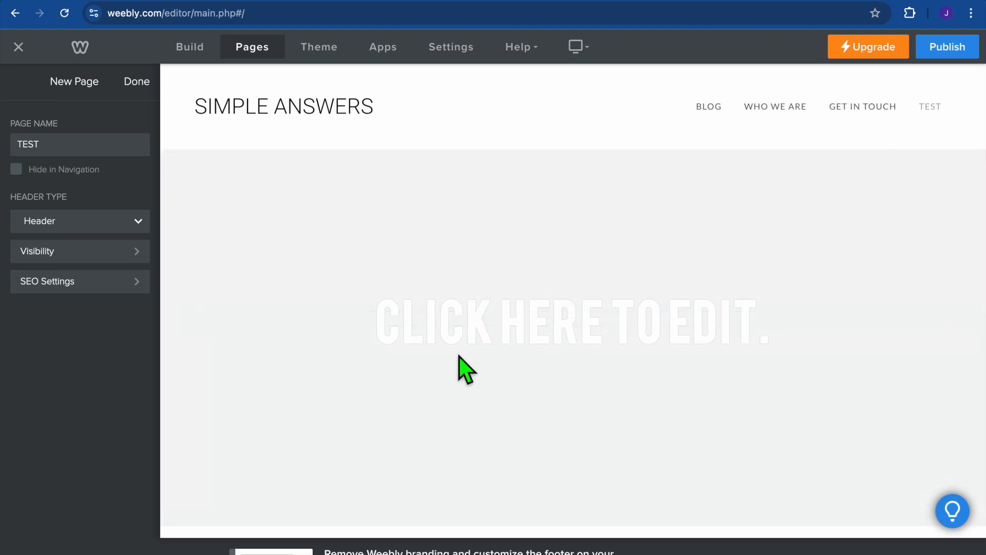
# - Check the header text and background editing options on the TEST page and finish setting up the page
pyautogui.click(468, 335)
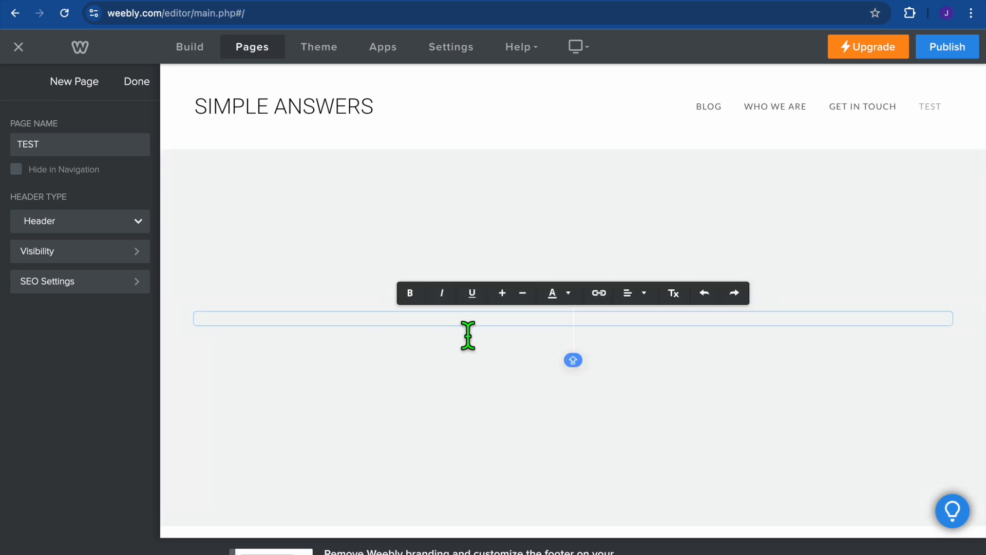
pyautogui.click(411, 401)
pyautogui.click(412, 401)
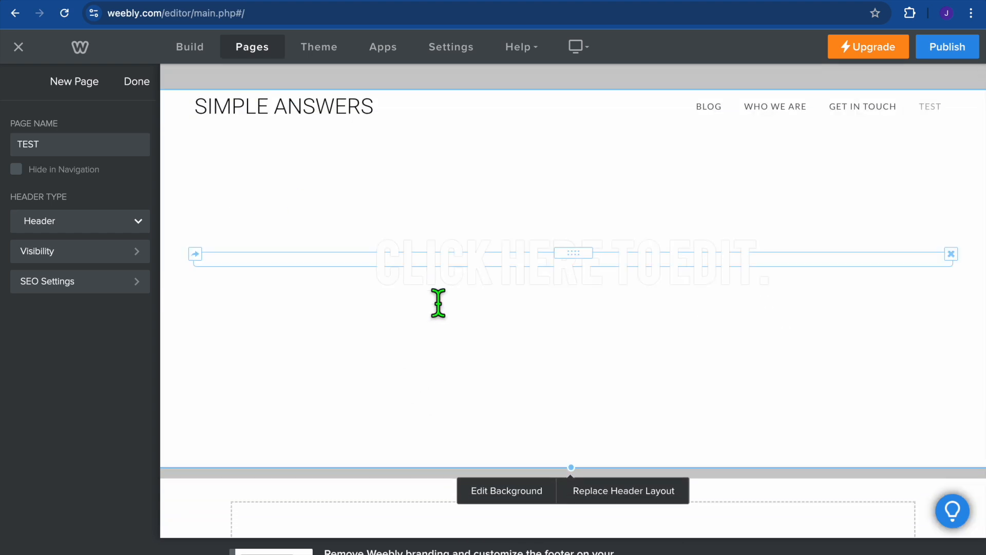
pyautogui.click(497, 494)
pyautogui.click(428, 414)
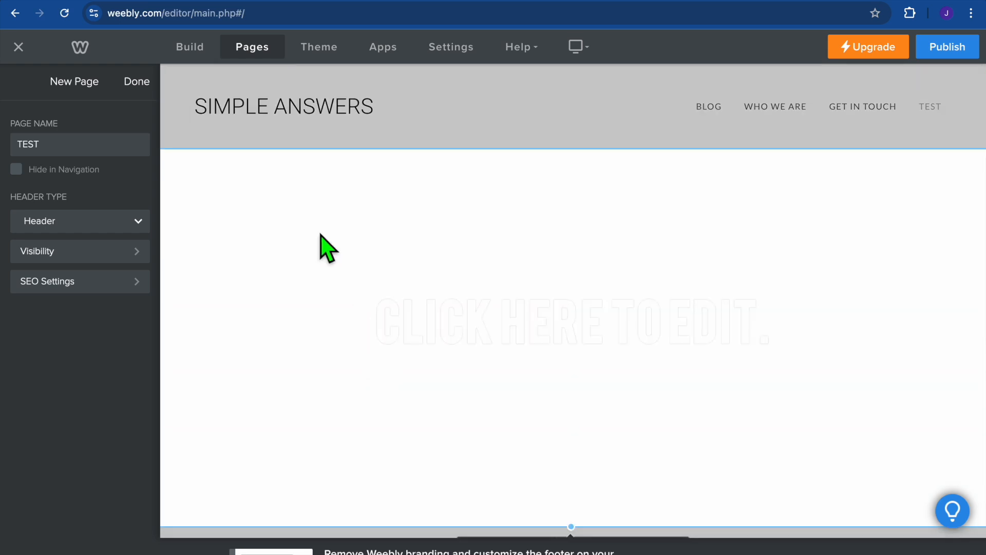
pyautogui.click(136, 84)
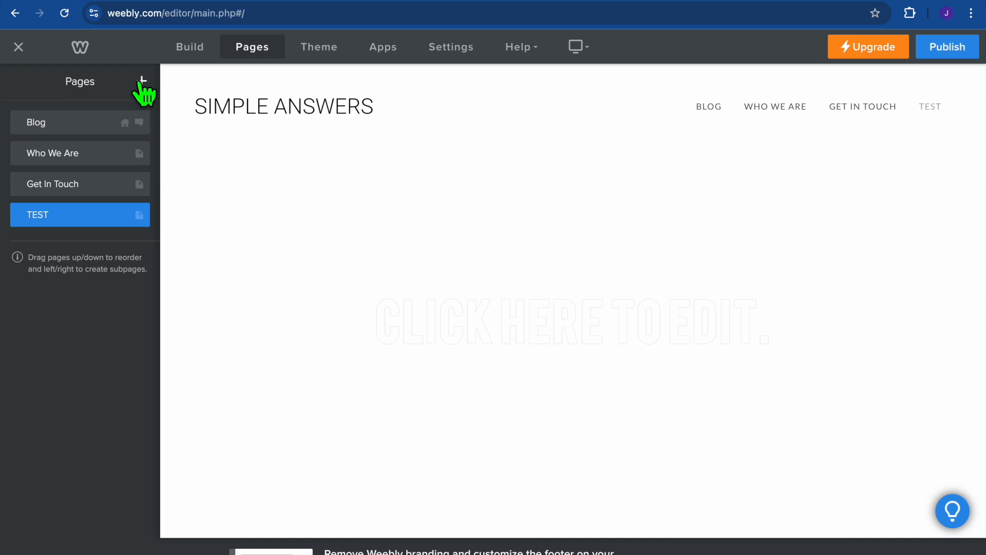
# - Browse the blog themes in the Theme Gallery and return to the editor without changing the theme
pyautogui.click(321, 54)
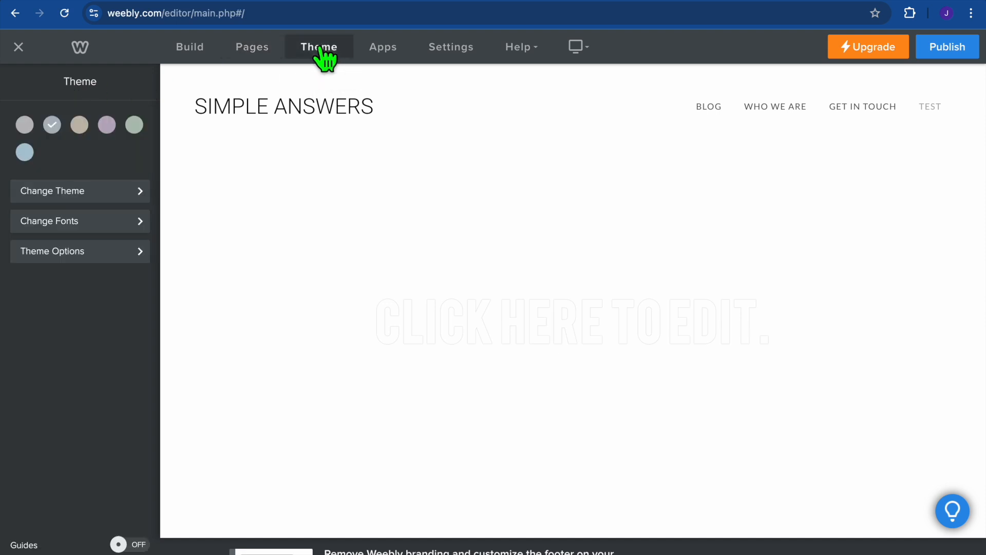
pyautogui.click(105, 193)
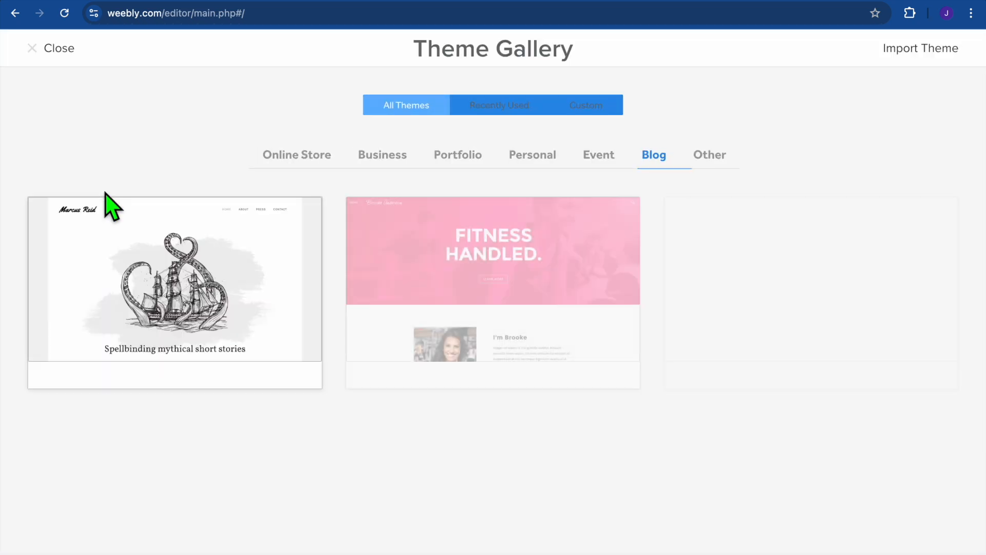
pyautogui.moveTo(256, 216)
pyautogui.scroll(-5, 261, 226)
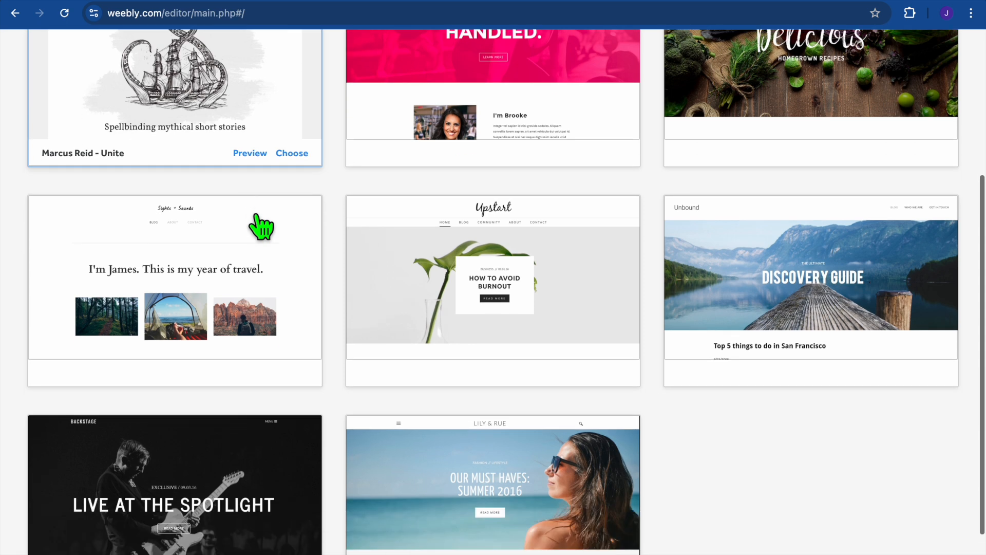
pyautogui.scroll(5, 260, 226)
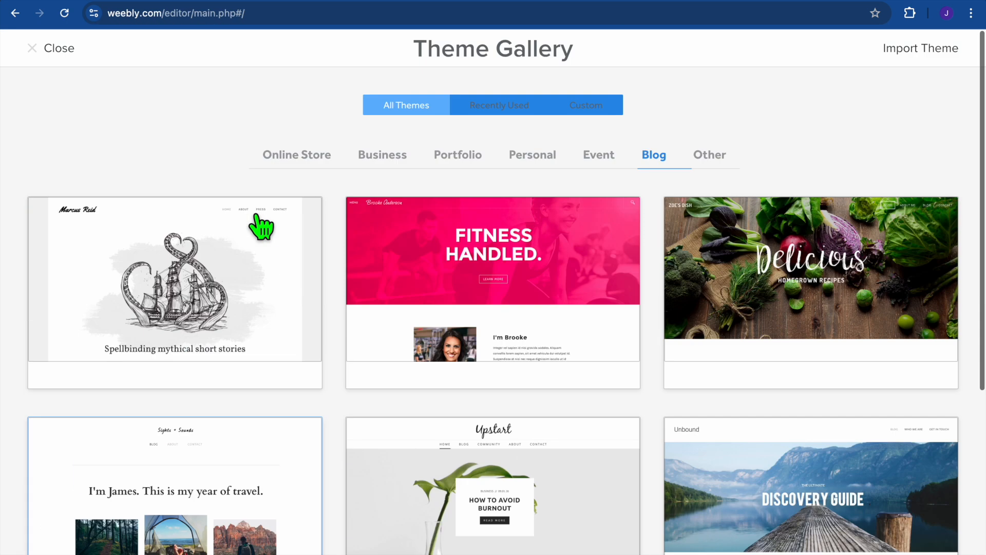
pyautogui.click(31, 48)
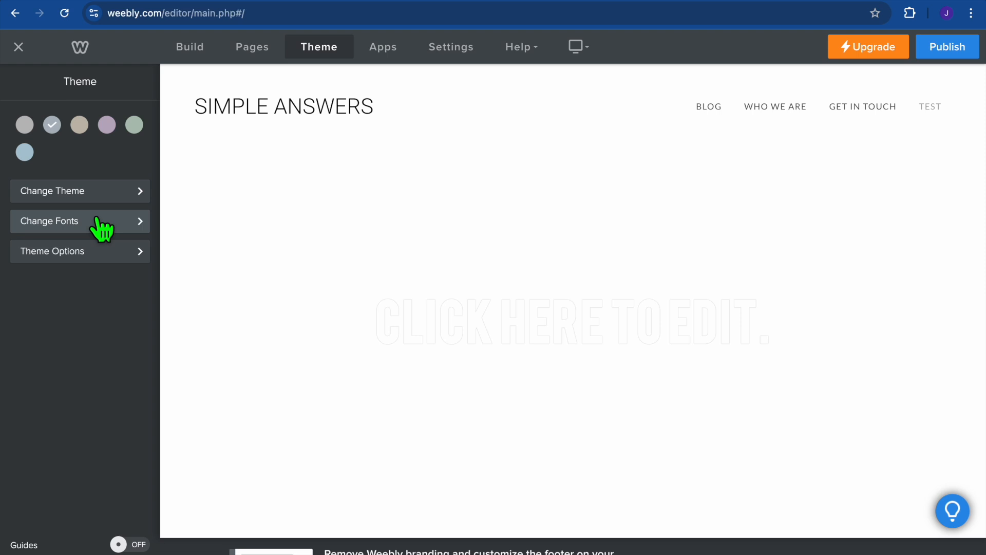
# - Check the theme's font options, including the font settings for the site title
pyautogui.click(101, 226)
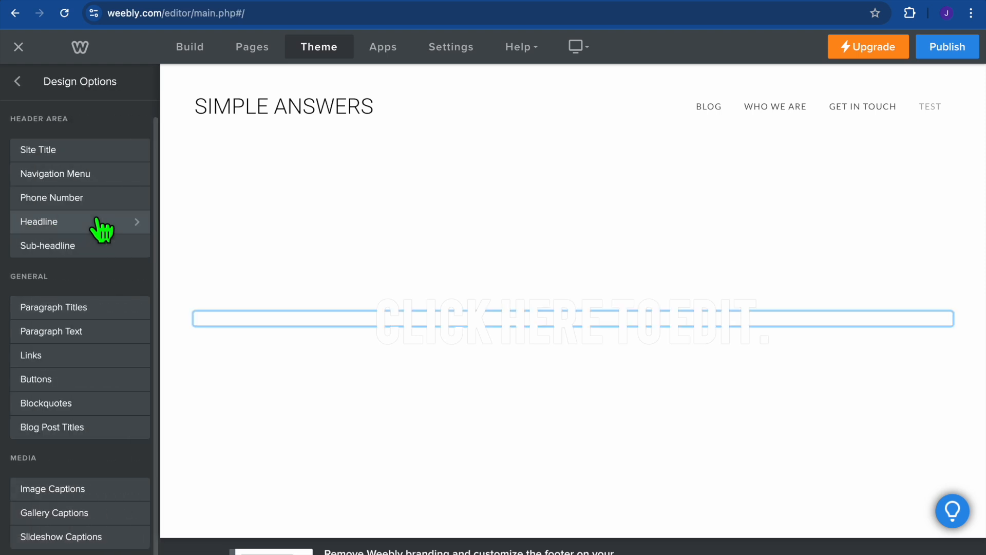
pyautogui.click(93, 159)
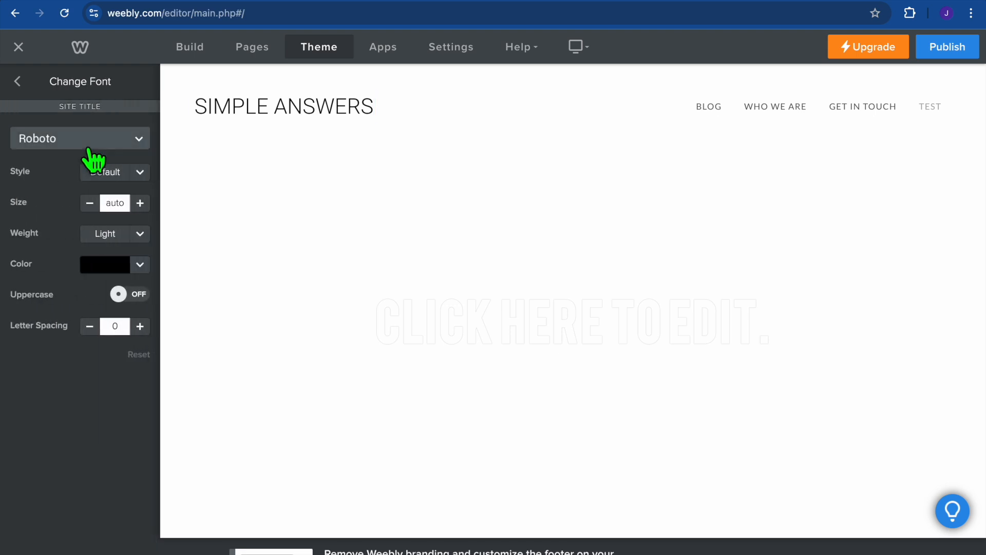
pyautogui.click(18, 81)
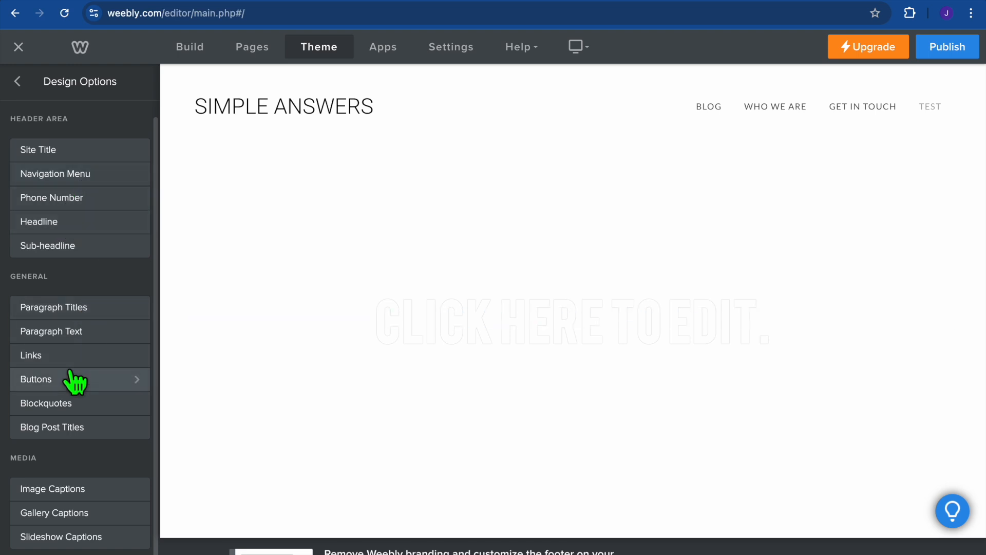
pyautogui.scroll(-1, 72, 376)
pyautogui.scroll(1, 74, 380)
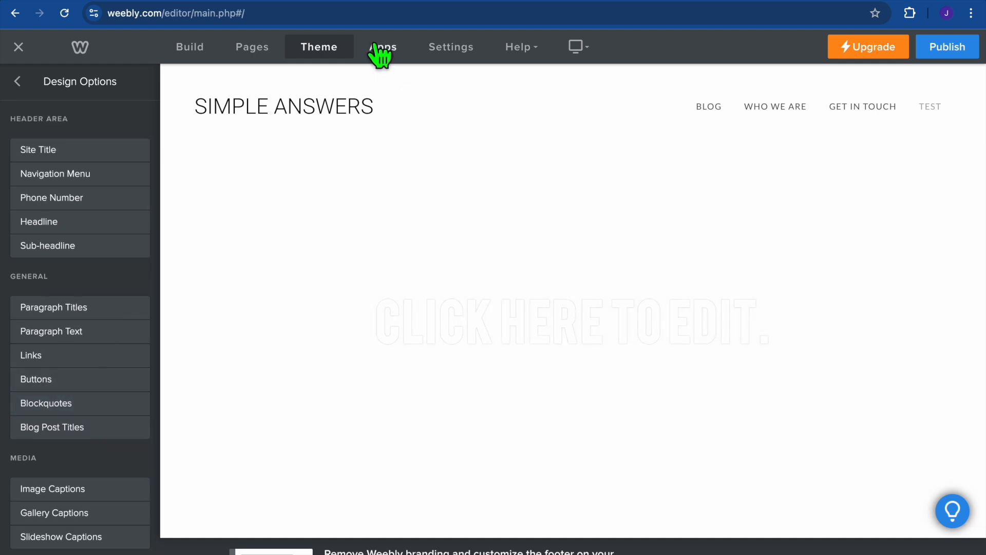
# - Browse the App Center's recommended and popular apps and return to the editor
pyautogui.click(375, 45)
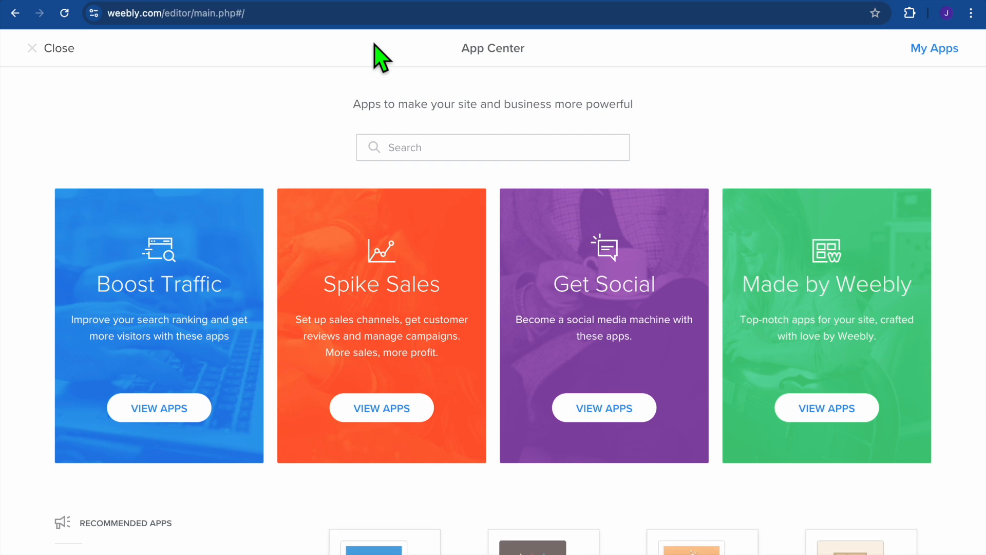
pyautogui.scroll(-5, 267, 123)
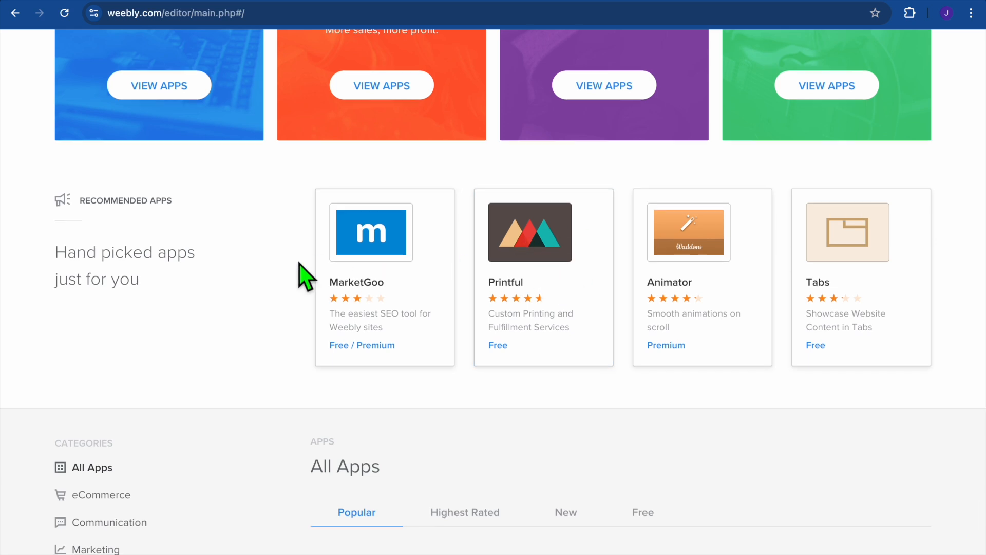
pyautogui.scroll(-4, 301, 275)
pyautogui.scroll(-3, 300, 264)
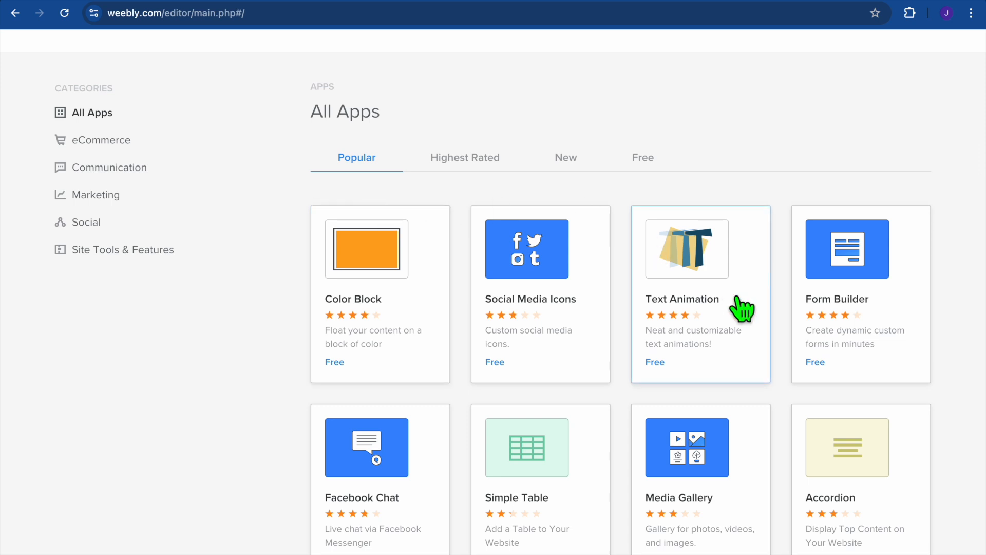
pyautogui.scroll(7, 741, 308)
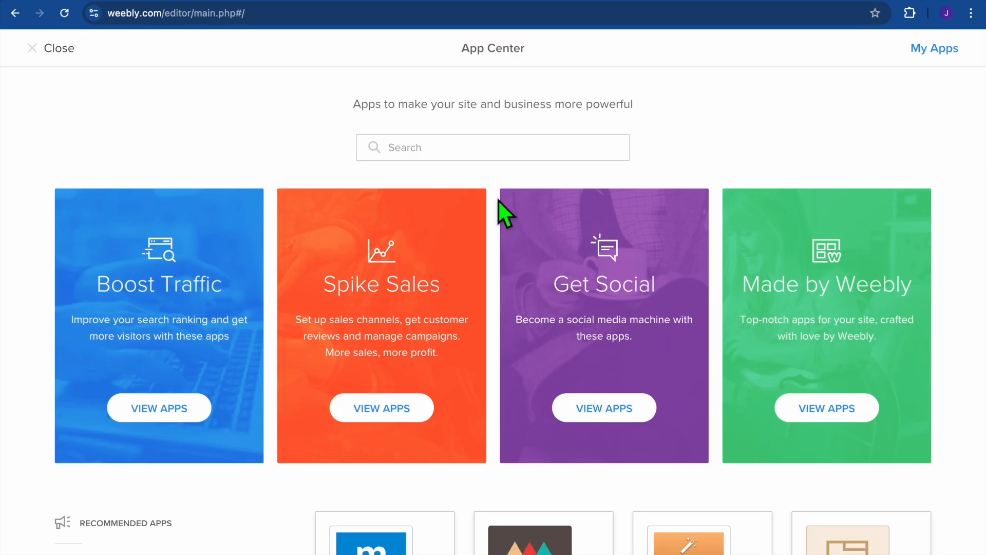
pyautogui.click(45, 49)
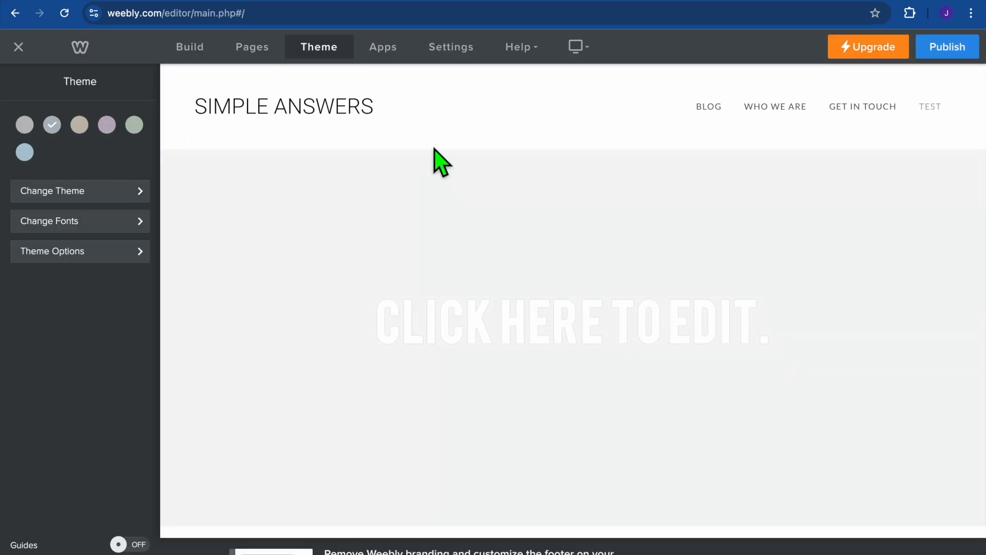
# - Examine the site's general settings, from site address, title and category through password, navigation and site formatting
pyautogui.click(444, 48)
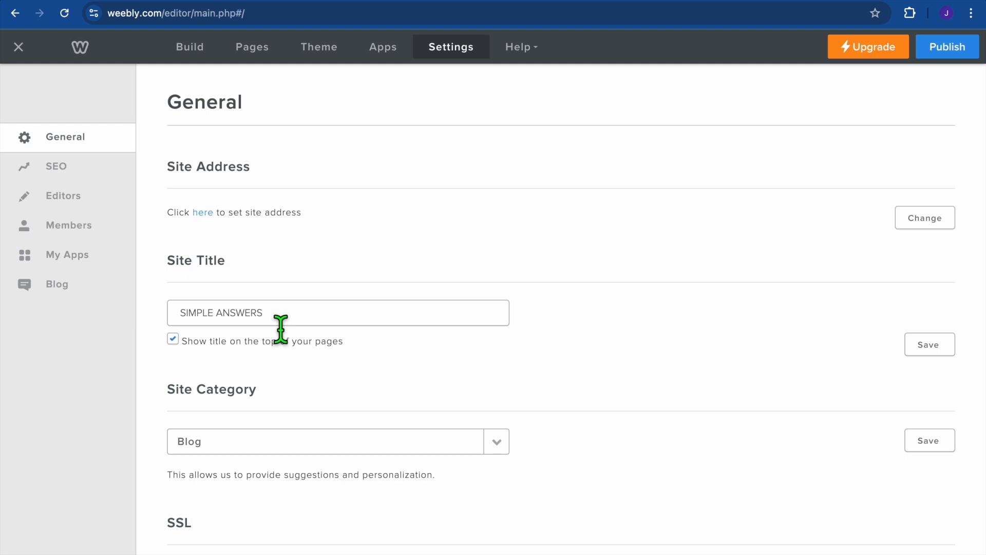
pyautogui.scroll(-2, 281, 329)
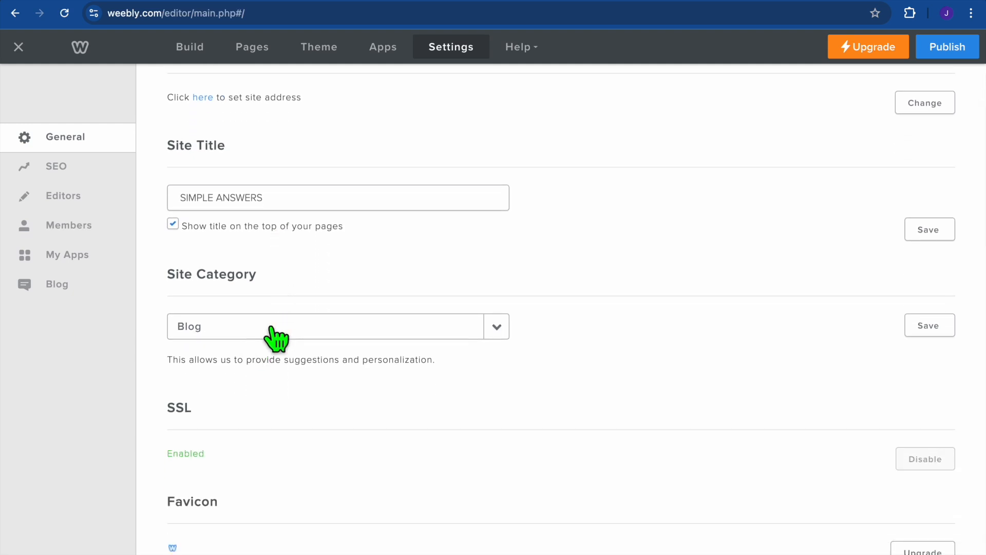
pyautogui.scroll(-3, 271, 329)
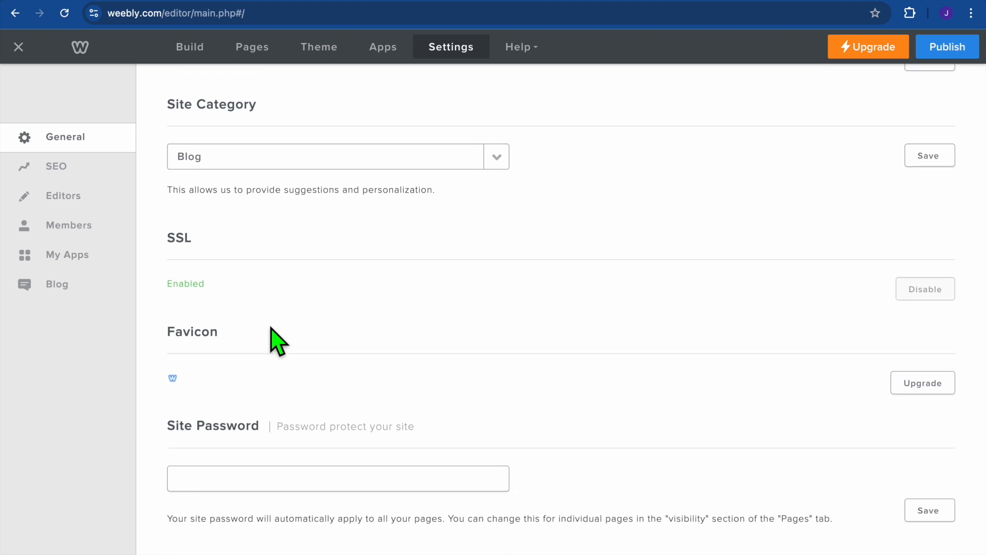
pyautogui.scroll(-2, 277, 340)
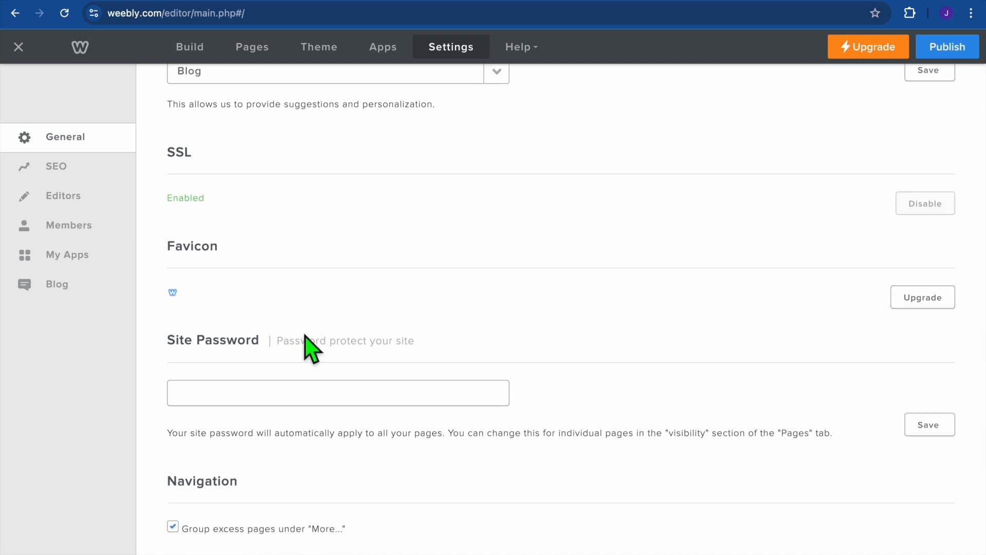
pyautogui.scroll(-2, 349, 422)
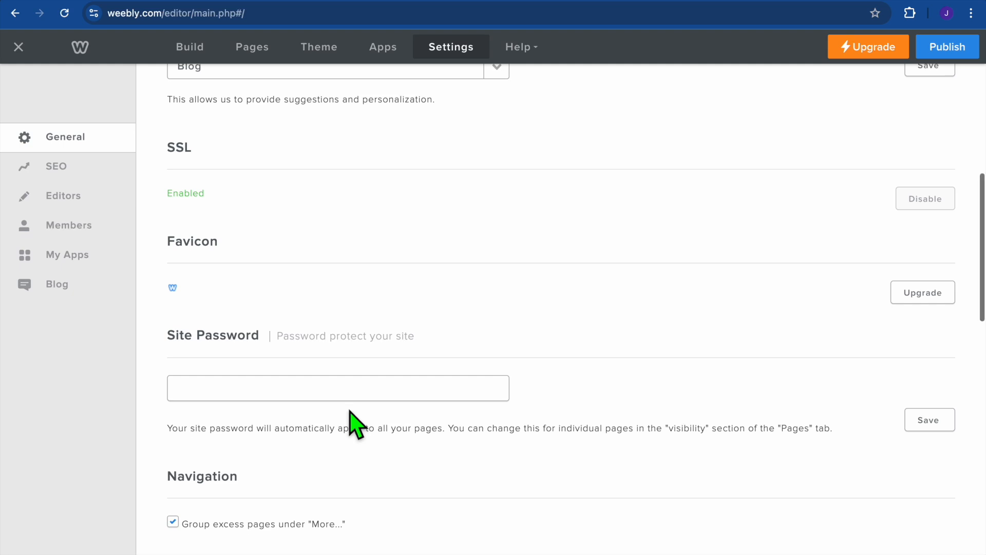
pyautogui.scroll(-1, 338, 316)
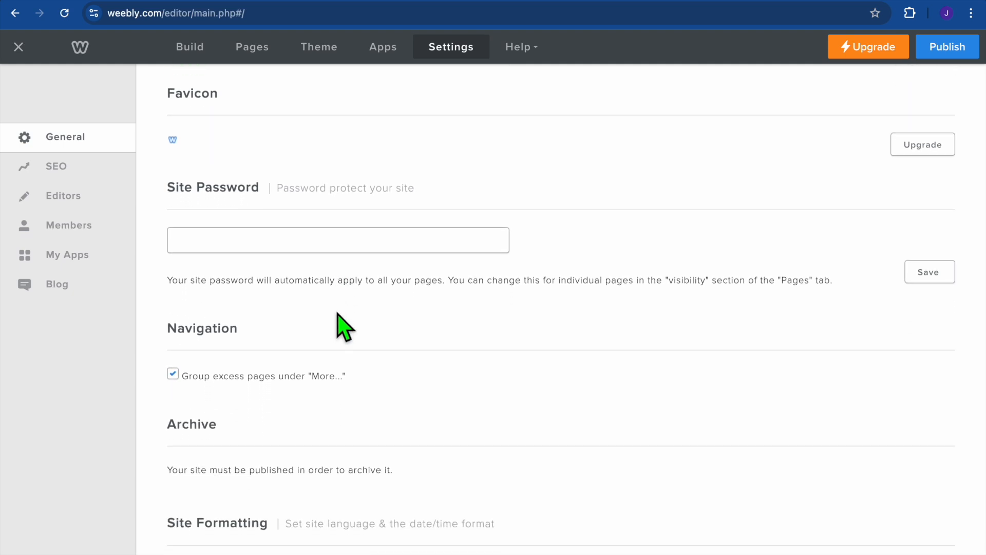
pyautogui.scroll(-3, 338, 314)
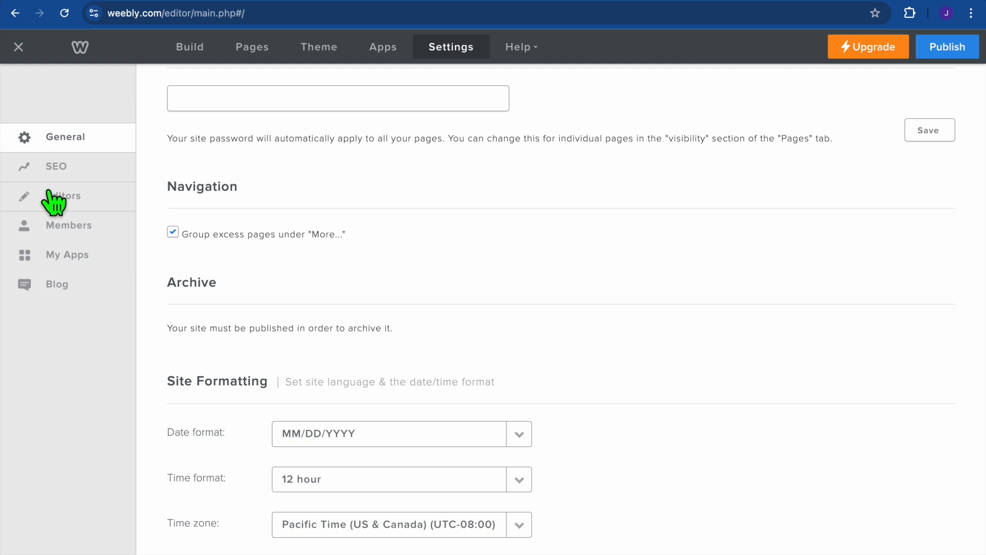
pyautogui.scroll(12, 291, 202)
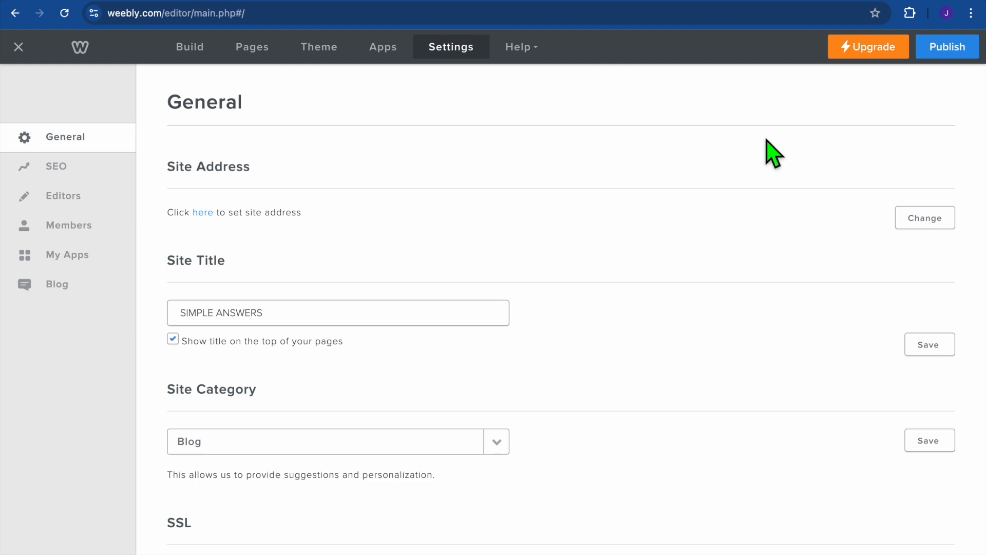
# - Start publishing the site and search for the domain name TESTSIMPLE.COM
pyautogui.click(945, 52)
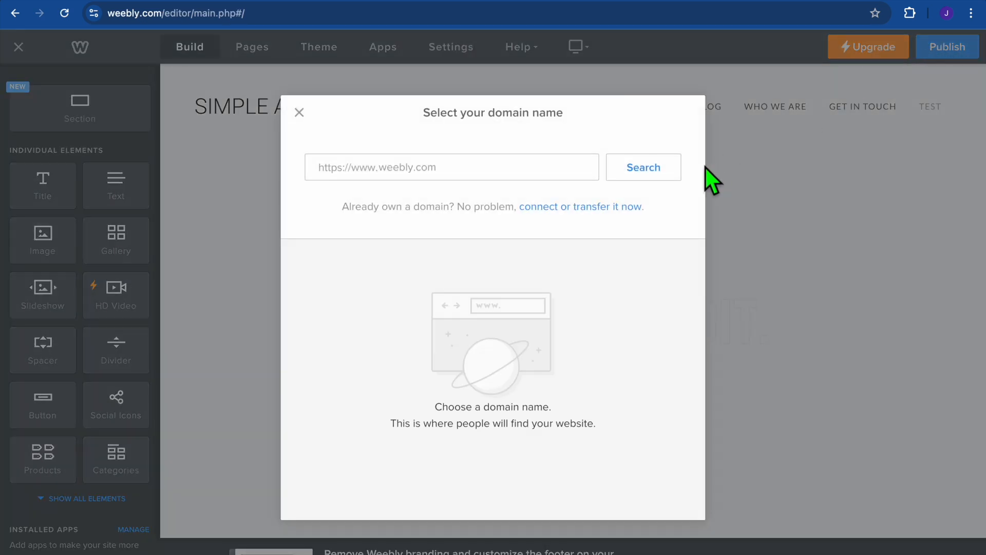
pyautogui.click(430, 177)
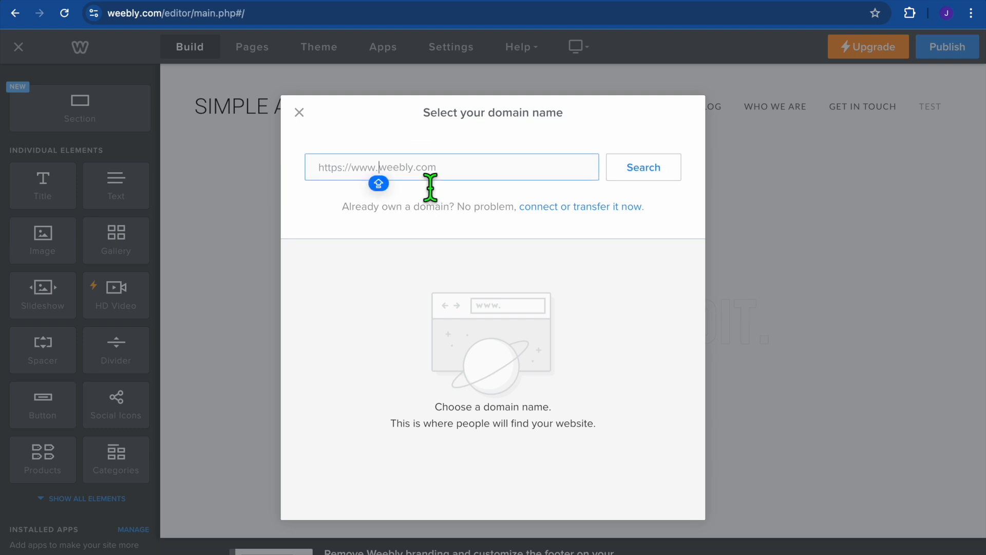
pyautogui.write('TEST')
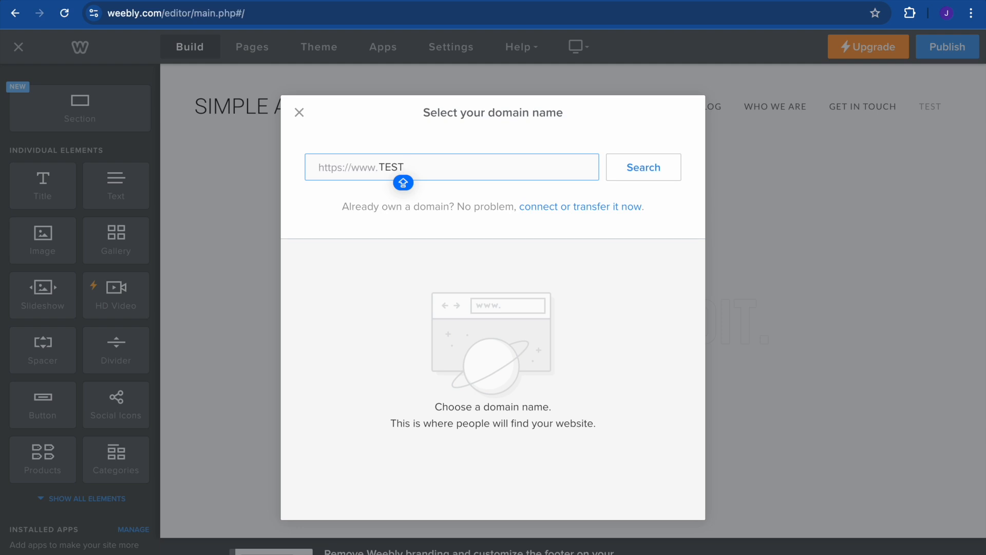
pyautogui.write('SIMP')
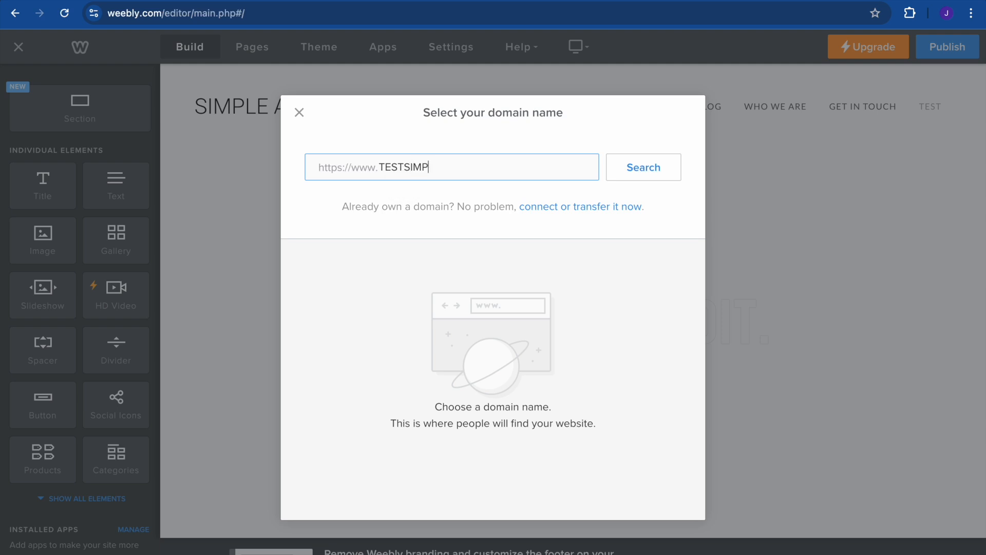
pyautogui.write('LE.COM')
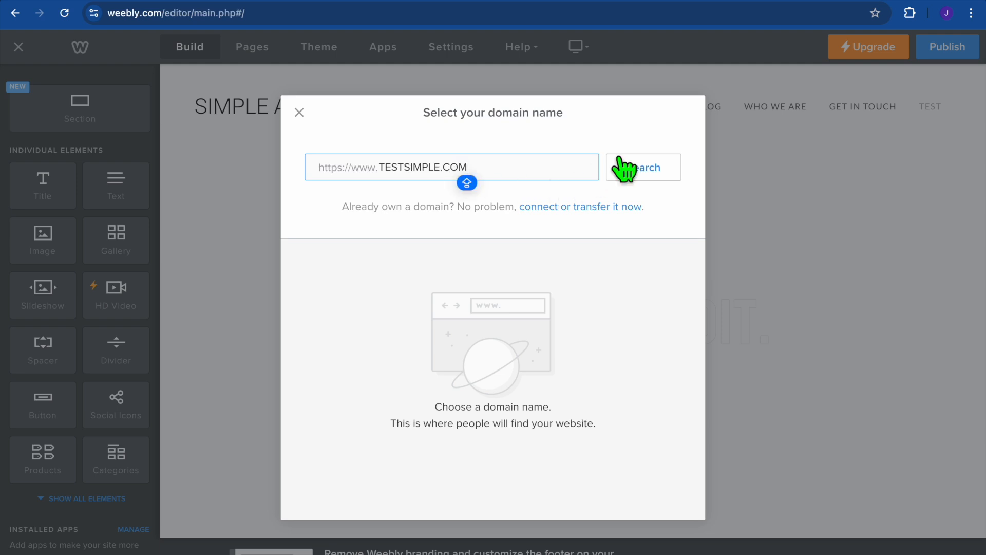
pyautogui.click(641, 163)
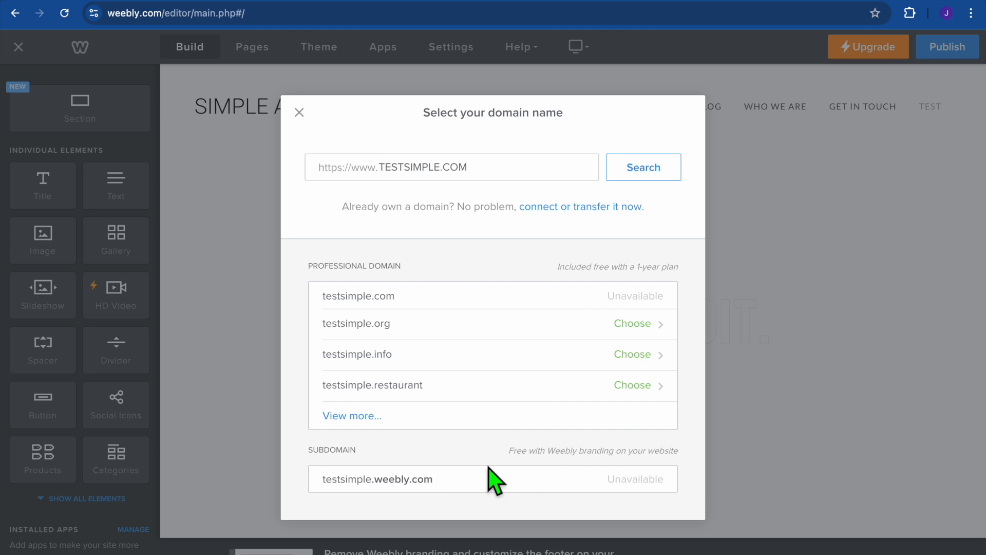
# - Search for TESTSIMPLE123.COM instead and publish the site under the free subdomain testsimple123.weebly.com
pyautogui.click(466, 176)
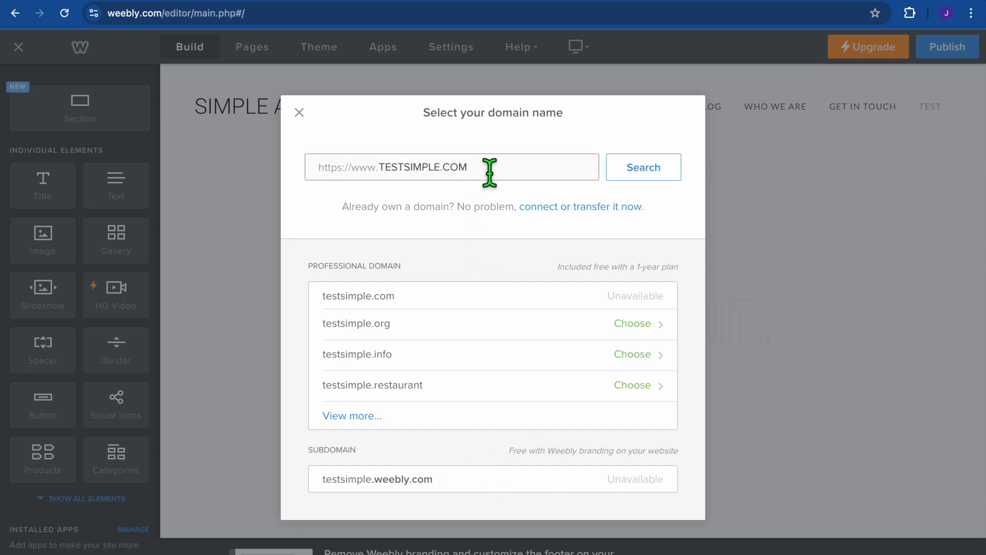
pyautogui.click(438, 173)
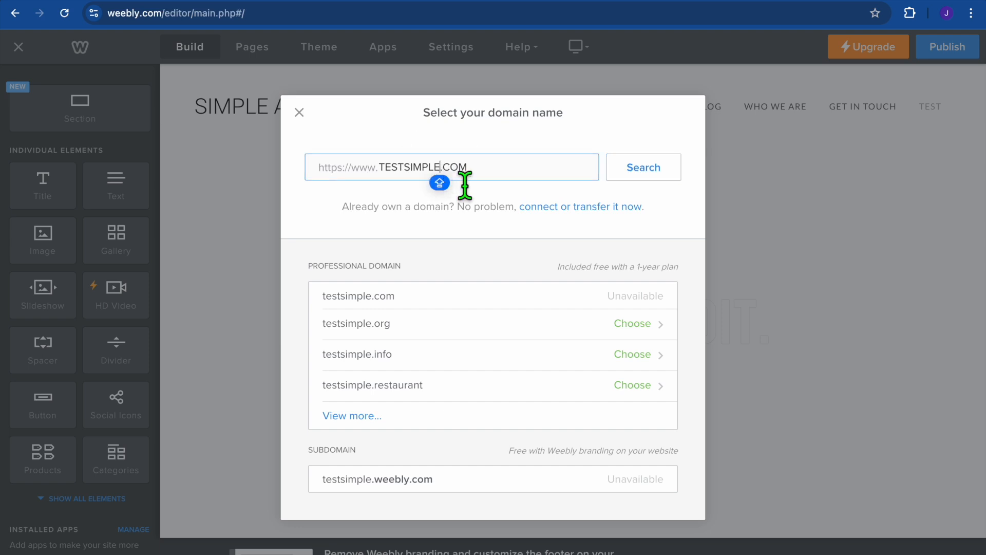
pyautogui.write('12')
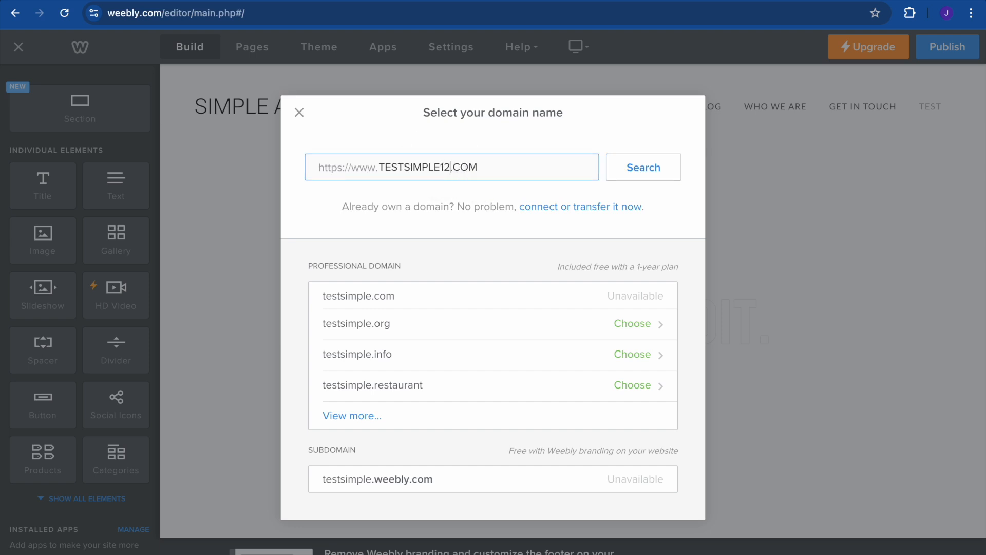
pyautogui.write('3')
pyautogui.click(646, 167)
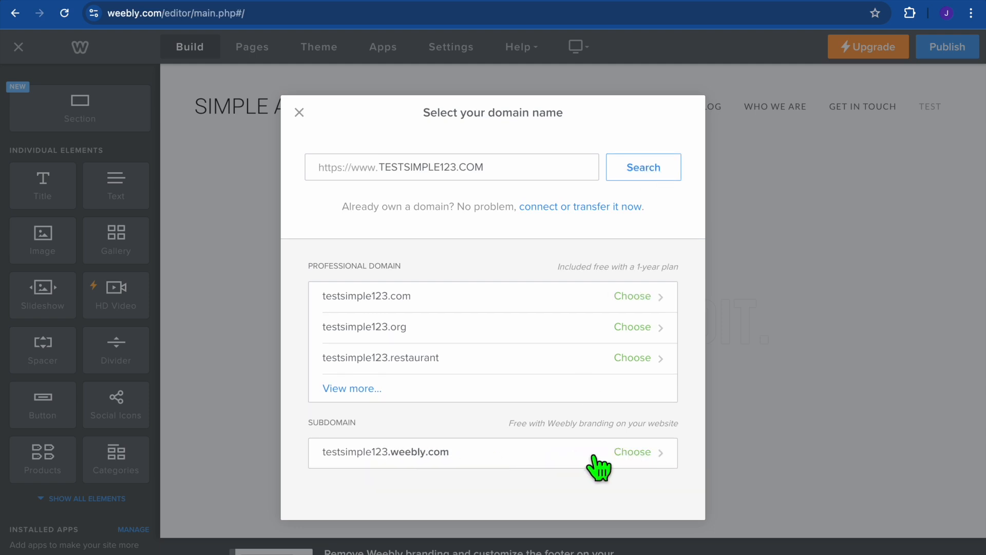
pyautogui.click(637, 452)
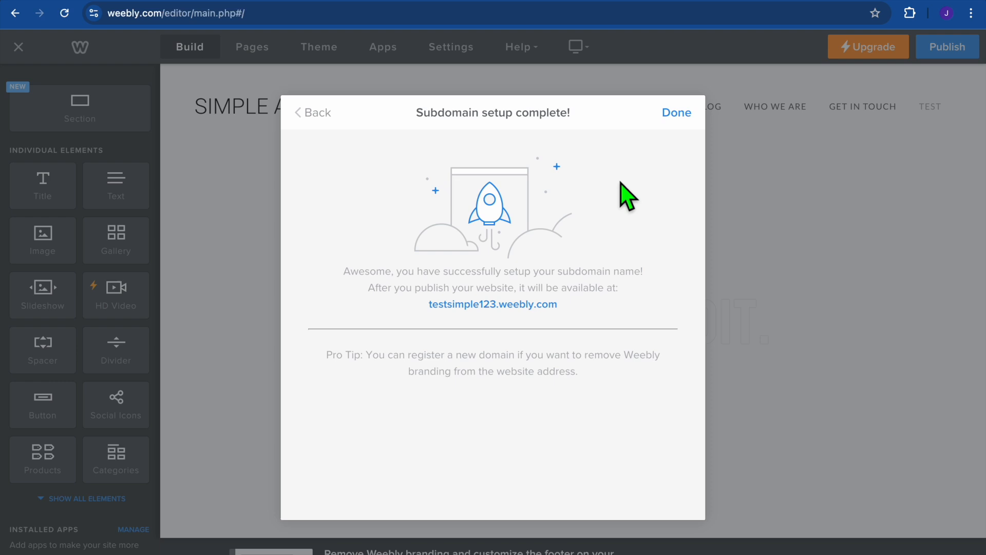
pyautogui.click(674, 112)
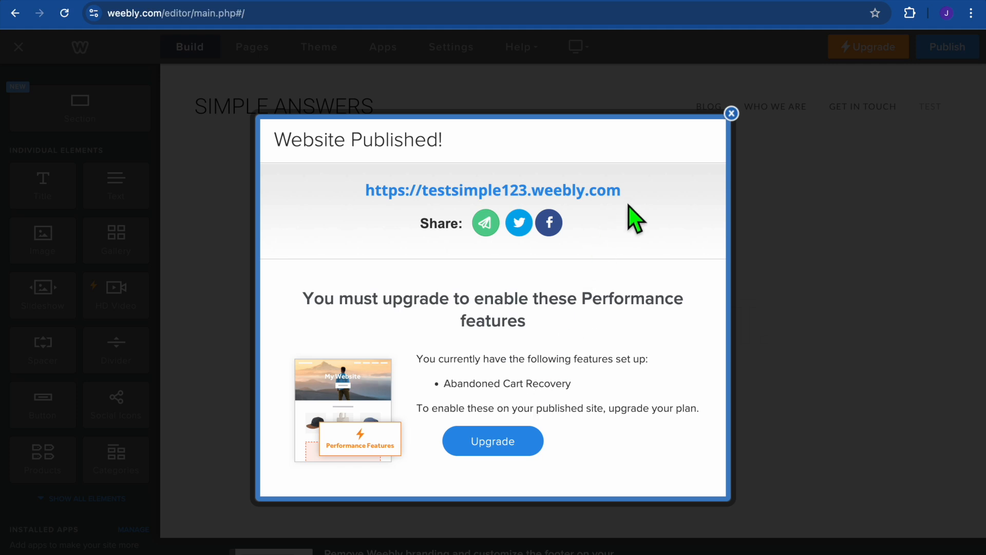
# - Copy the published site's address, close the publishing confirmation, and open testsimple123.weebly.com in a new browser tab
pyautogui.moveTo(631, 198); pyautogui.dragTo(365, 191)
pyautogui.rightClick(387, 192)
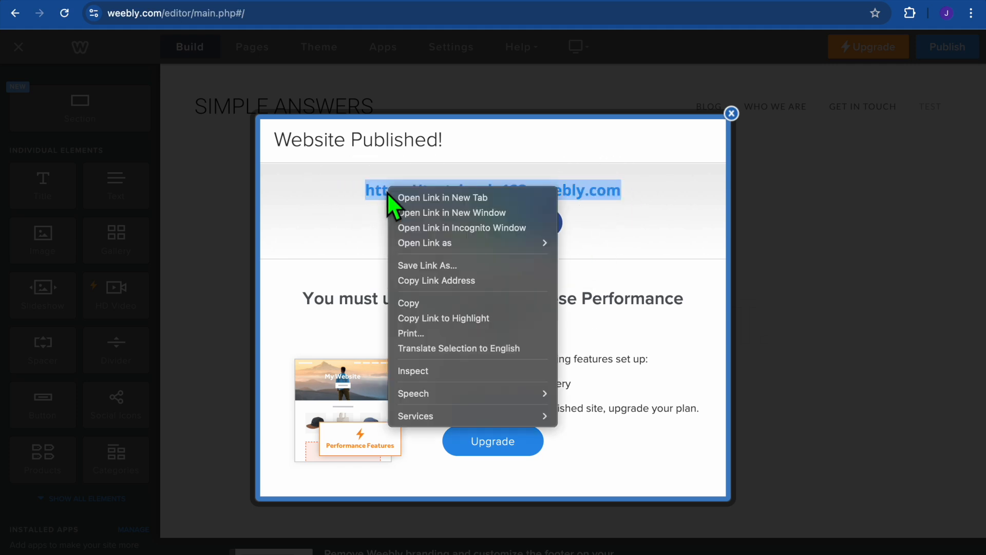
pyautogui.click(429, 310)
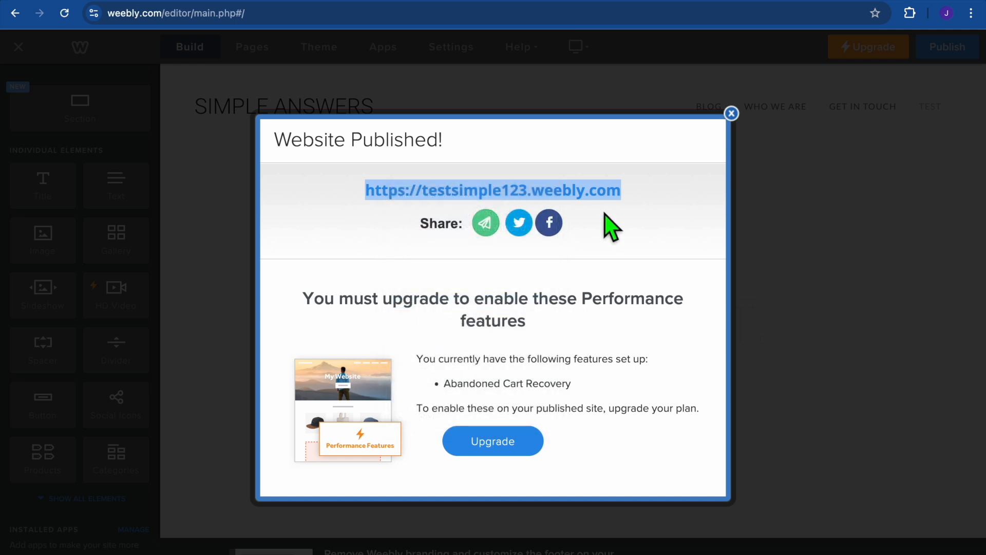
pyautogui.click(731, 113)
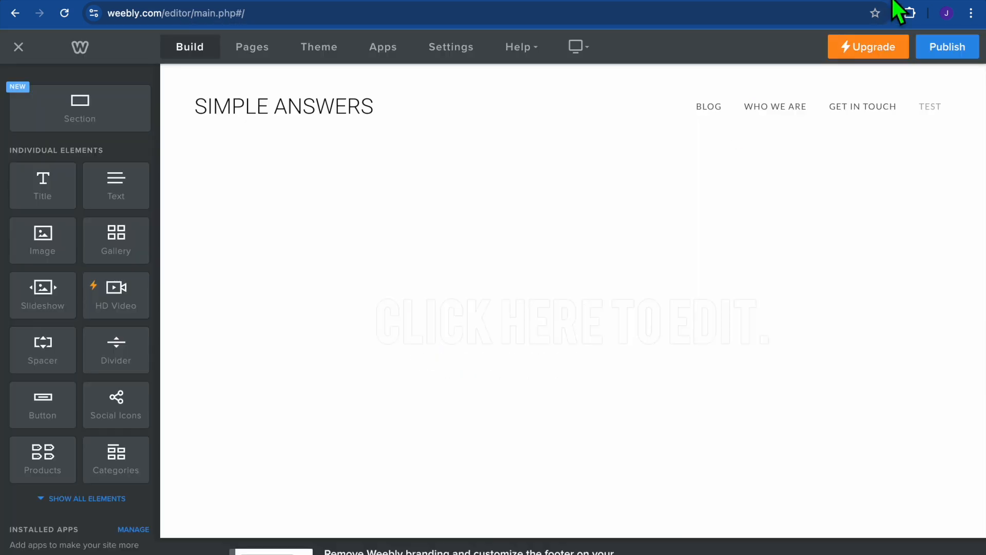
pyautogui.press('super+t')
pyautogui.rightClick(717, 22)
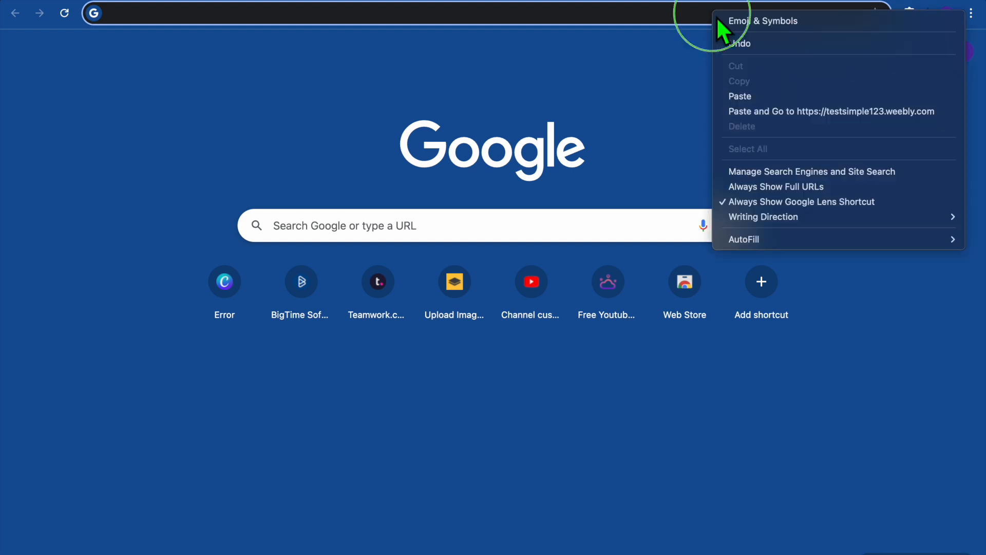
pyautogui.click(759, 116)
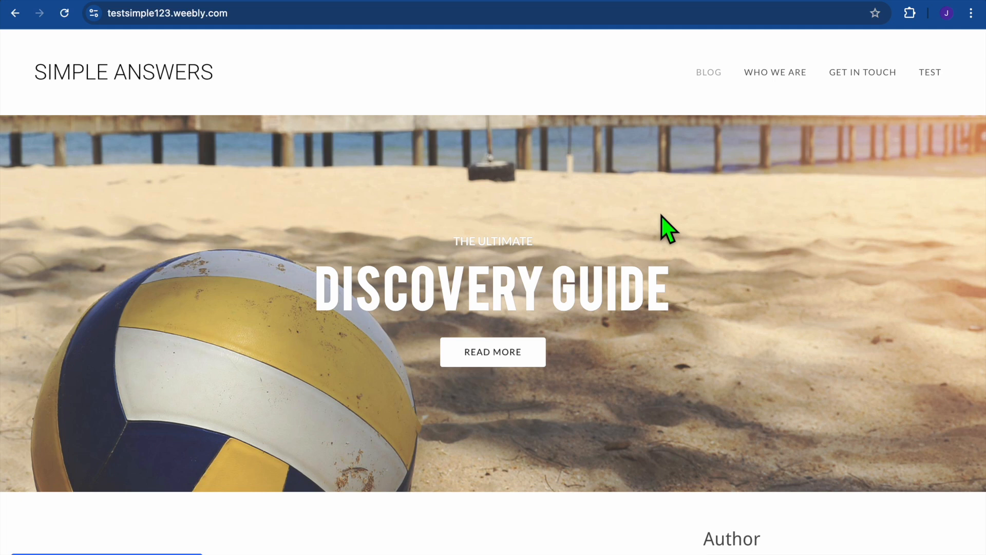
# - Examine the live site's home page from the banner down to the blog sidebar, including the Powered by Weebly badge
pyautogui.scroll(-5, 661, 216)
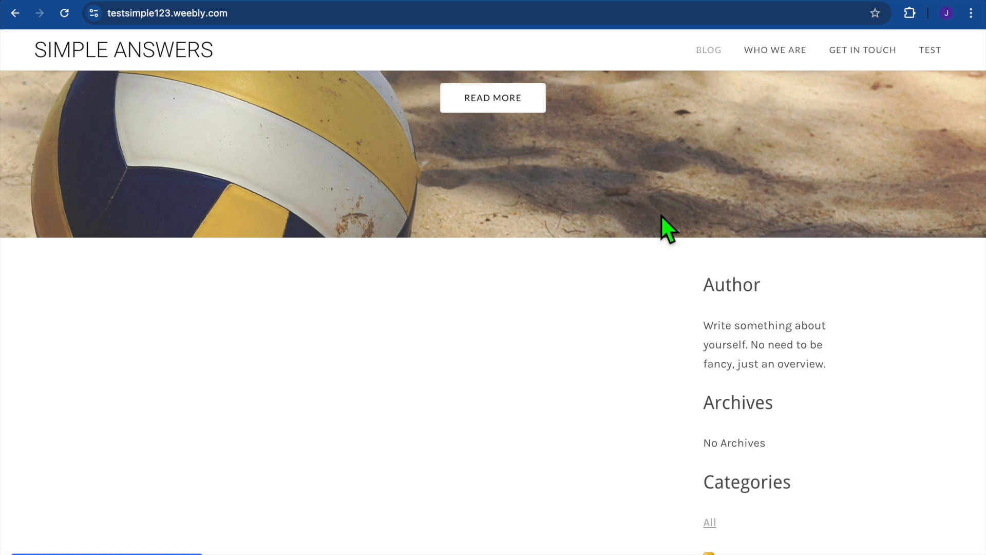
pyautogui.scroll(5, 662, 216)
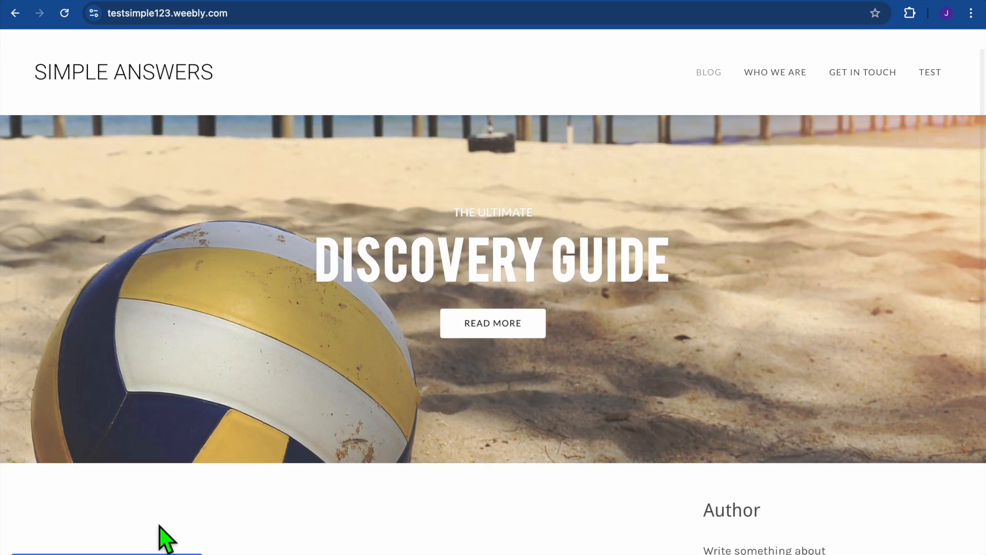
pyautogui.moveTo(105, 473)
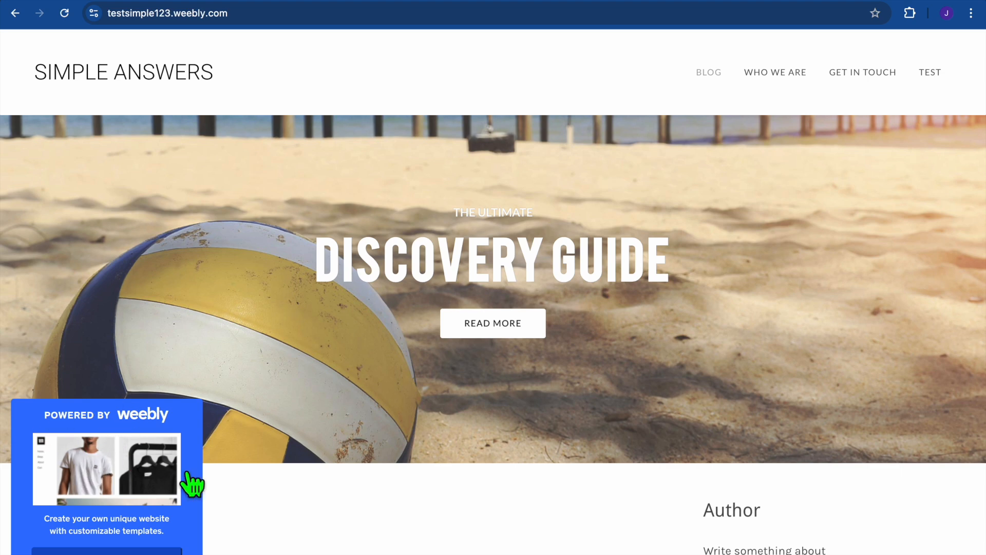
pyautogui.scroll(-2, 193, 485)
pyautogui.scroll(-4, 193, 484)
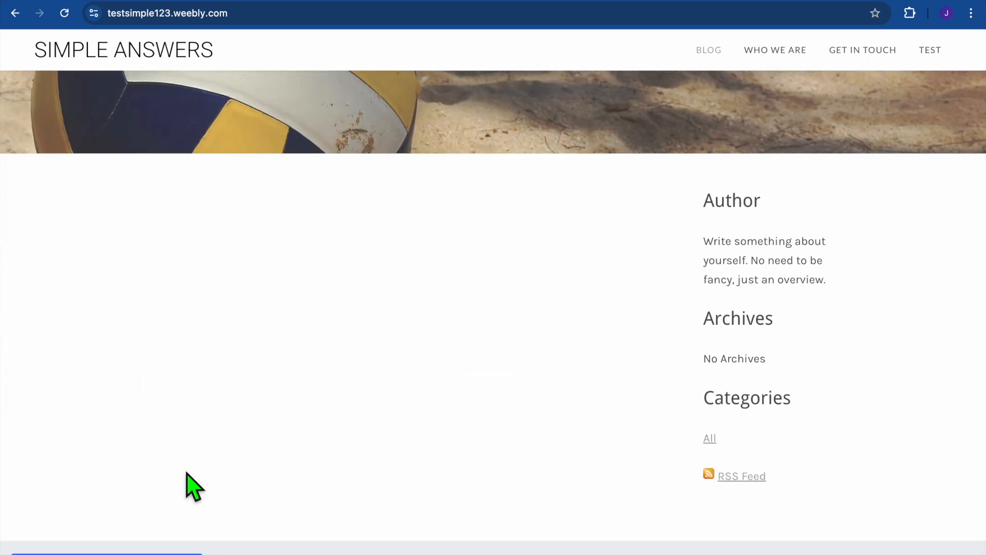
pyautogui.scroll(6, 194, 487)
# - View the live site's Who We Are and Get in Touch pages, and return to the home page
pyautogui.click(783, 78)
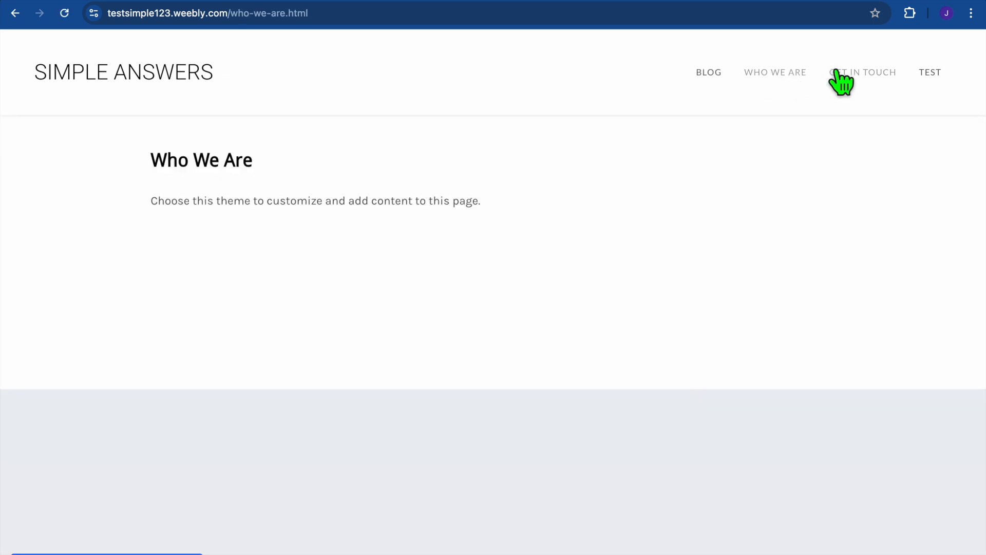
pyautogui.click(840, 81)
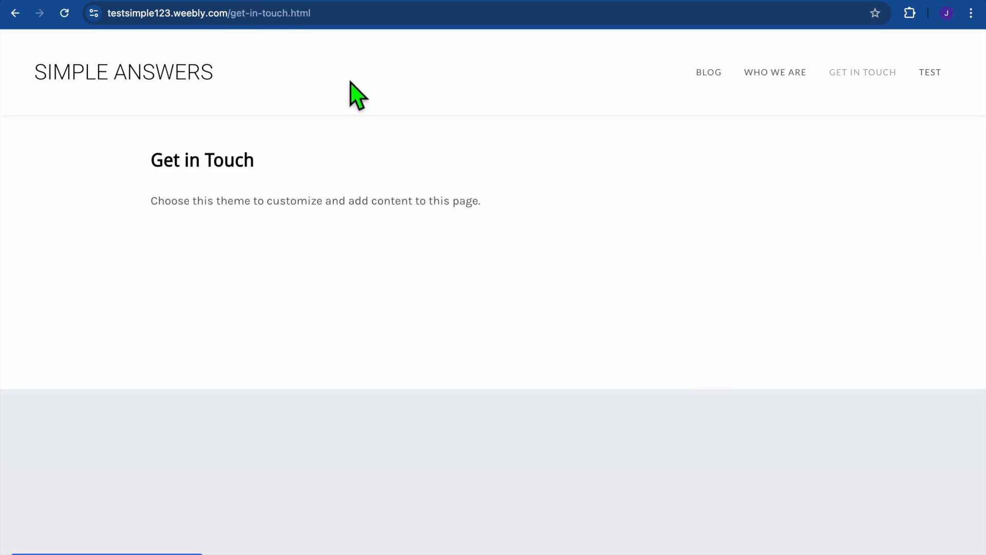
pyautogui.click(167, 80)
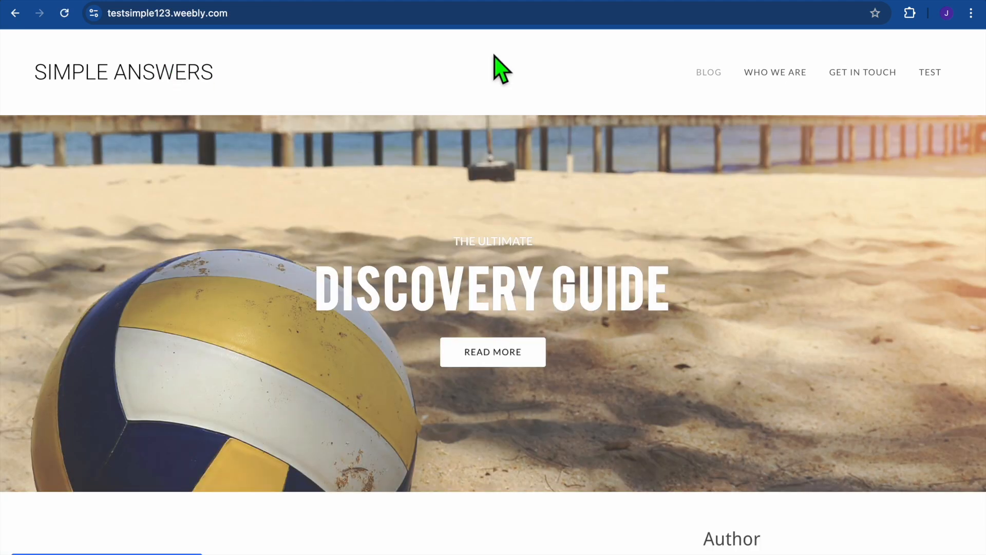